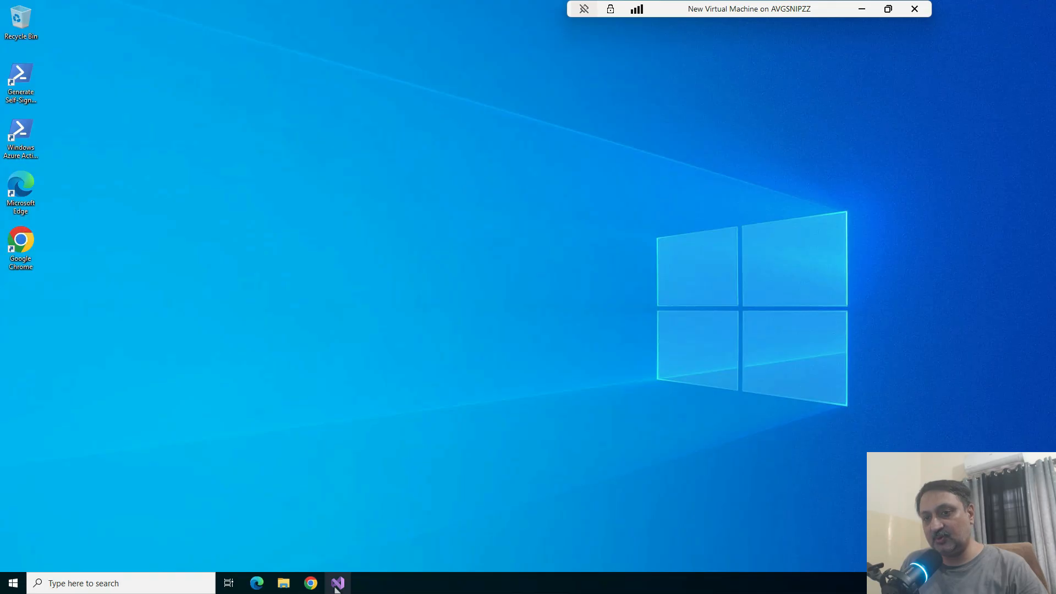
Launch Visual Studio 2022 as administrator without opening any code, and show the Application Explorer
right_click(338, 585)
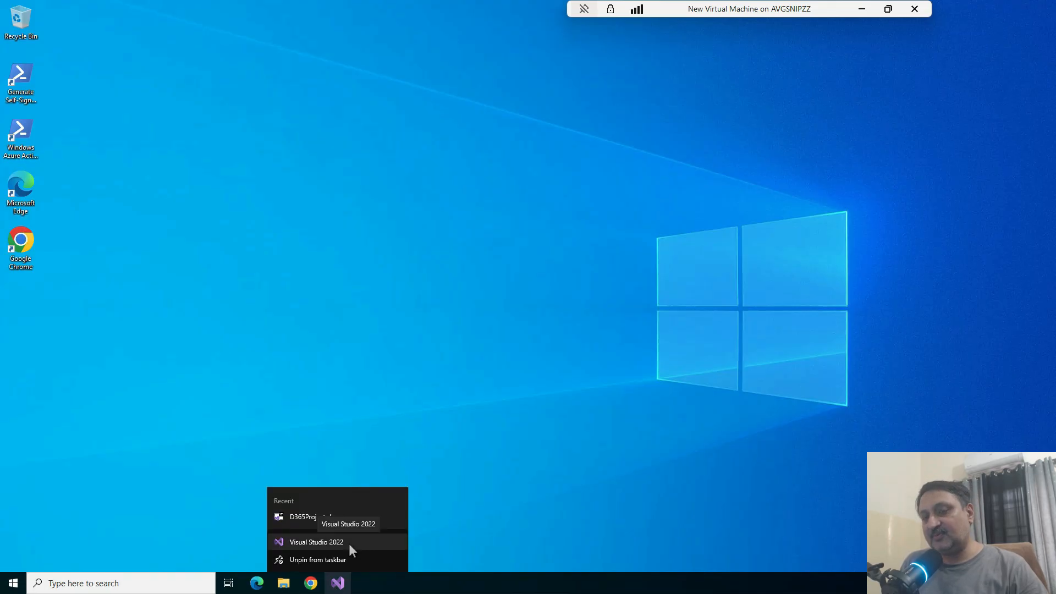
right_click(350, 545)
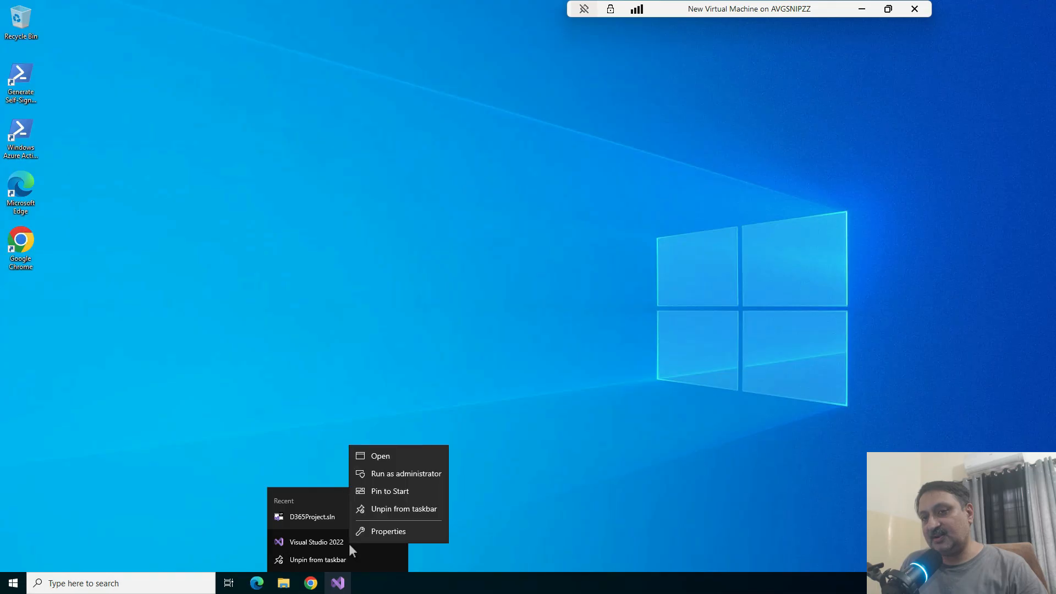
left_click(393, 468)
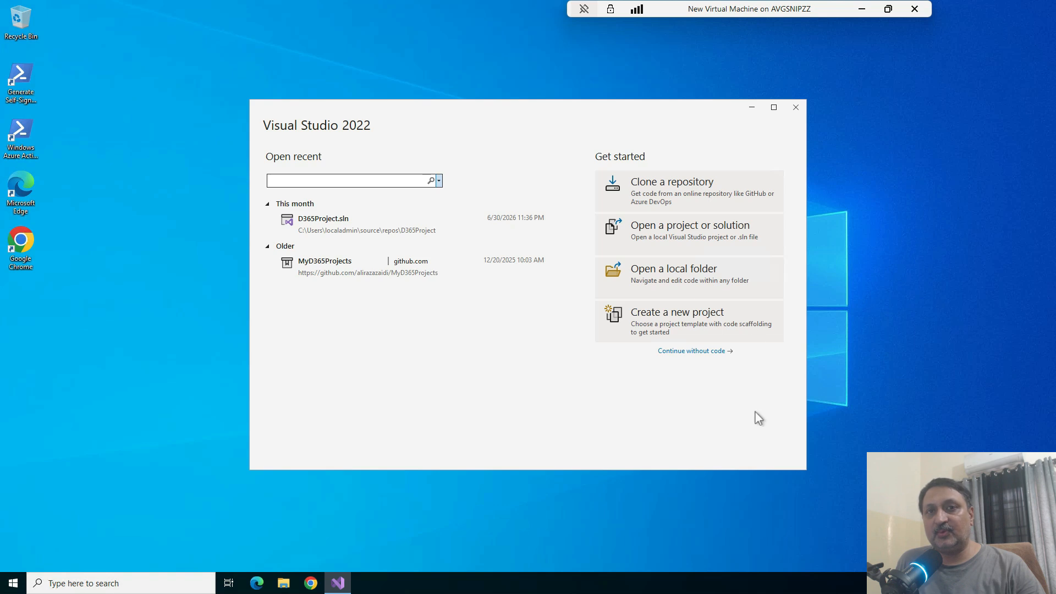
left_click(708, 353)
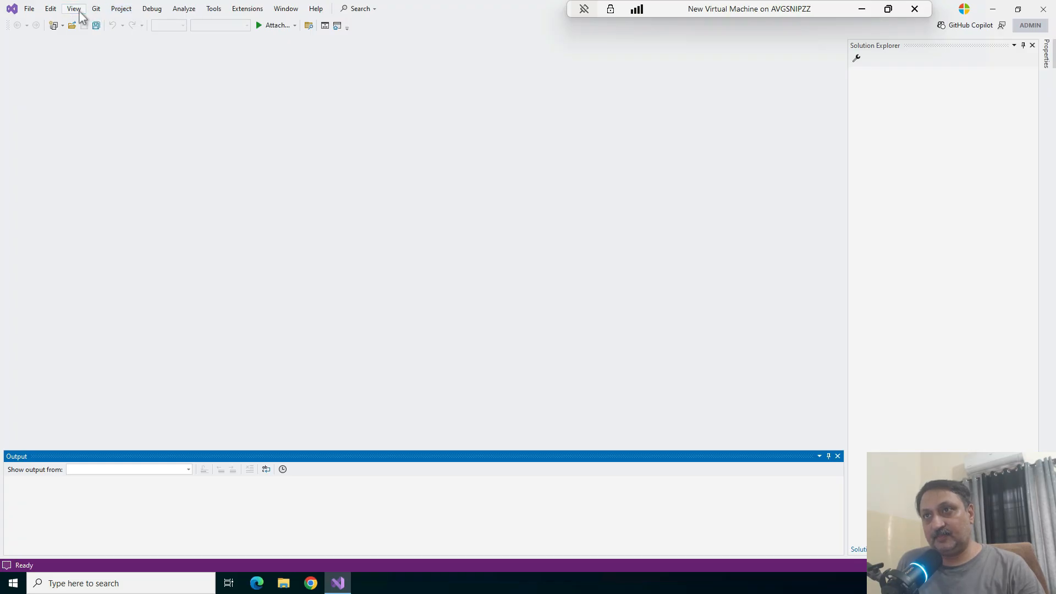
left_click(77, 9)
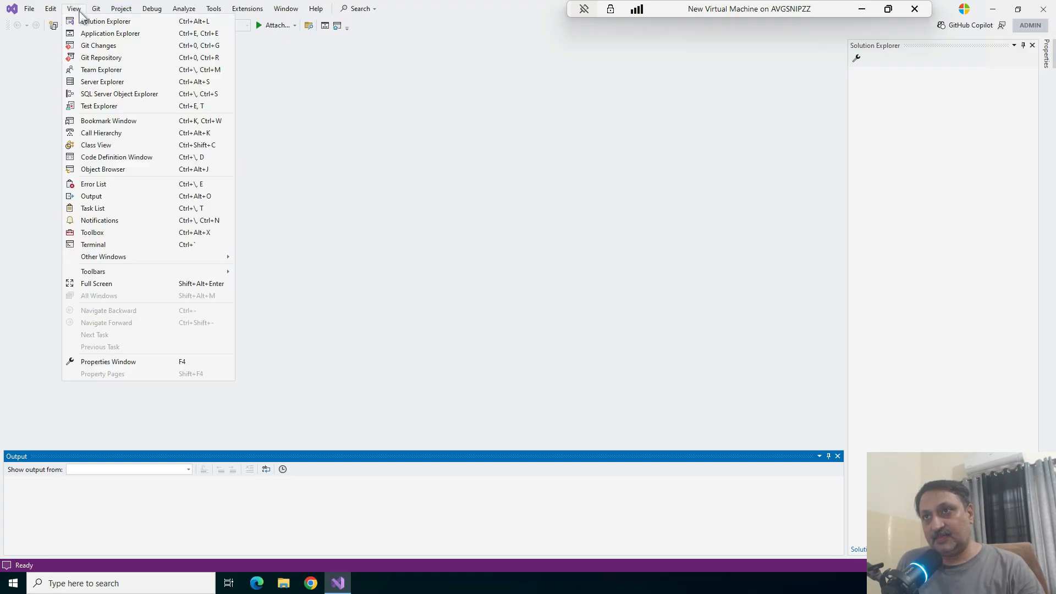
left_click(104, 34)
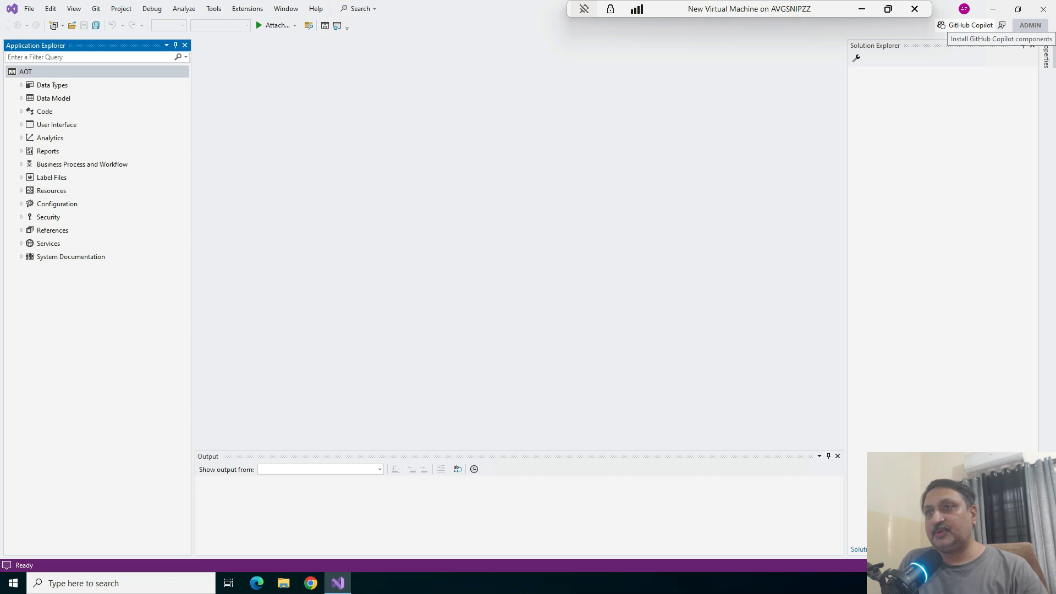
Examine the element types under the AOT's Data Types, User Interface and Code nodes, collapsing each node again
left_click(23, 87)
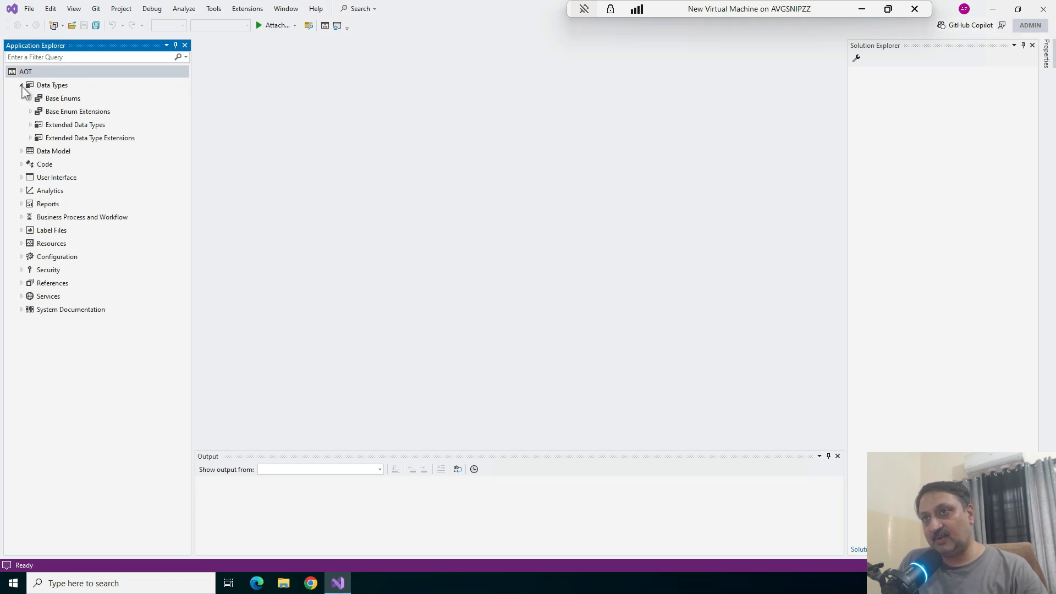
left_click(22, 86)
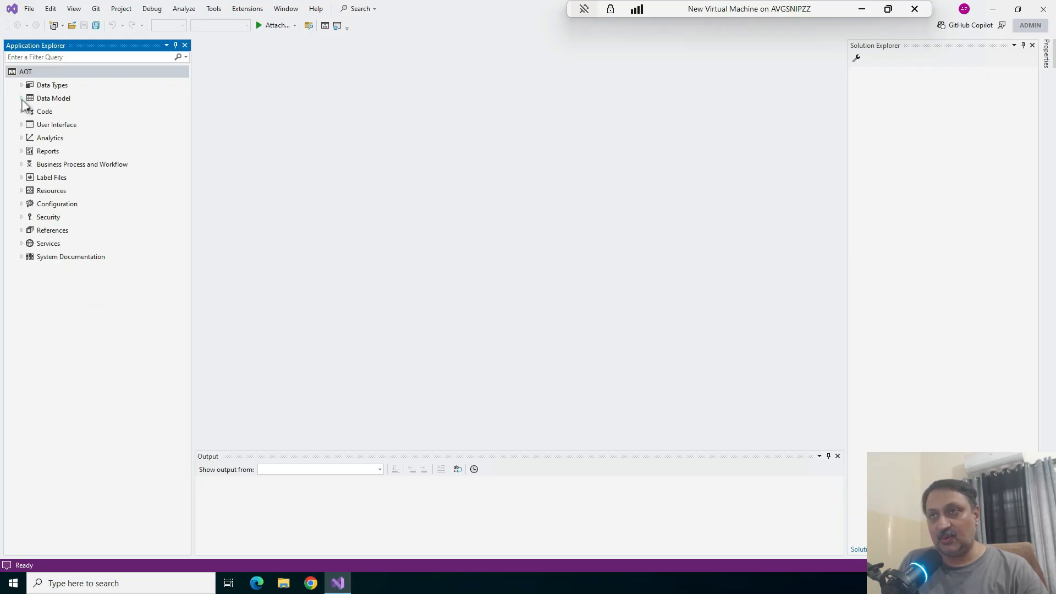
left_click(22, 86)
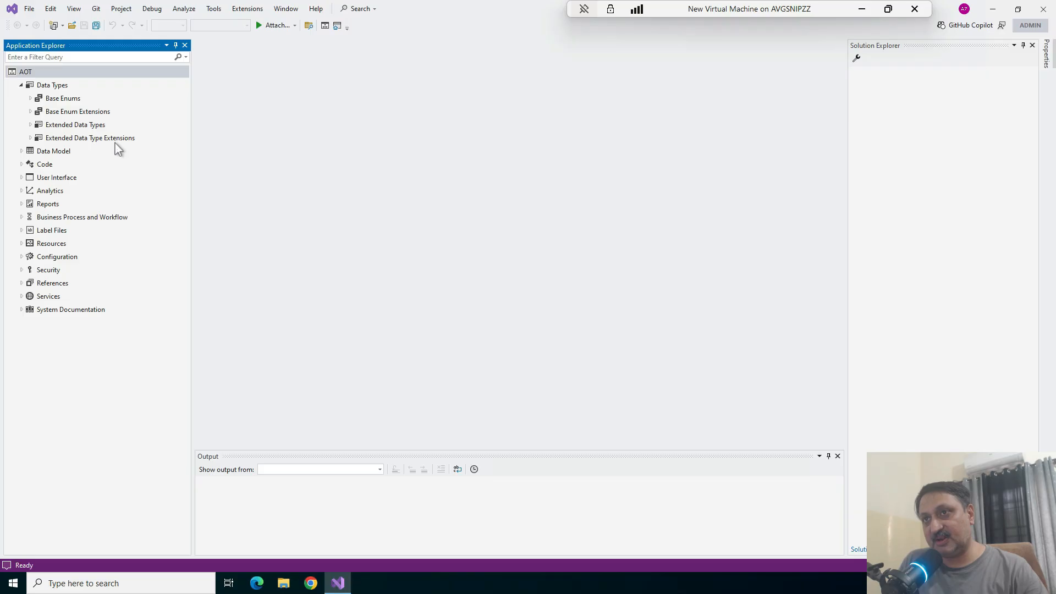
left_click(21, 177)
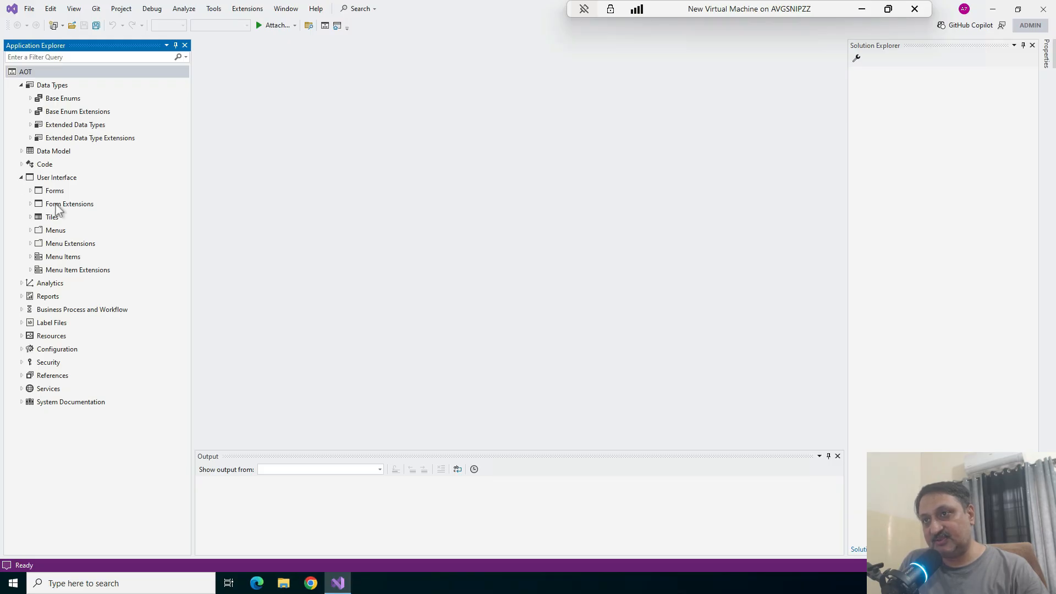
left_click(22, 177)
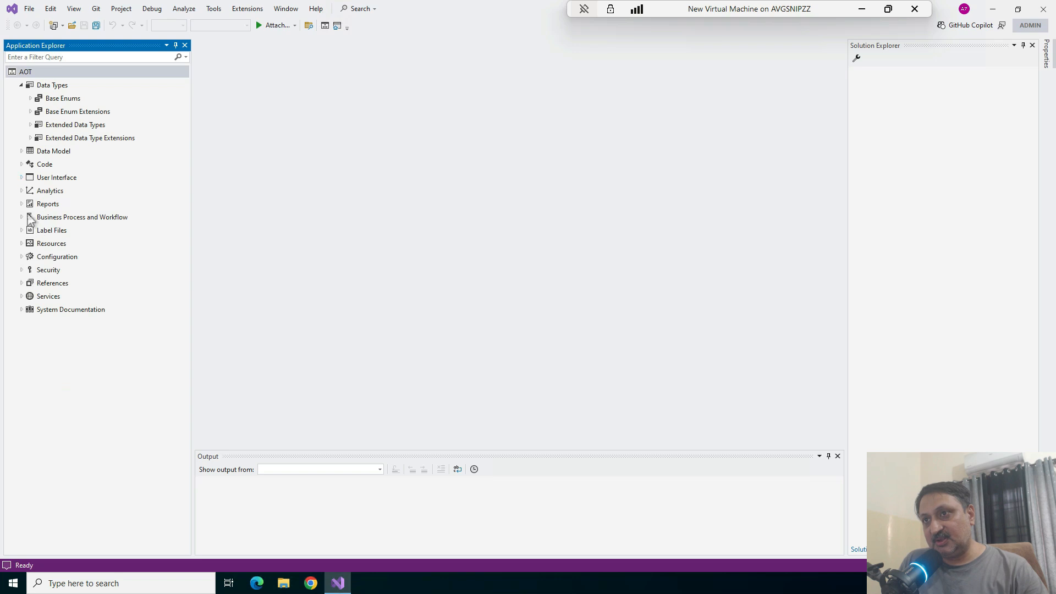
left_click(21, 163)
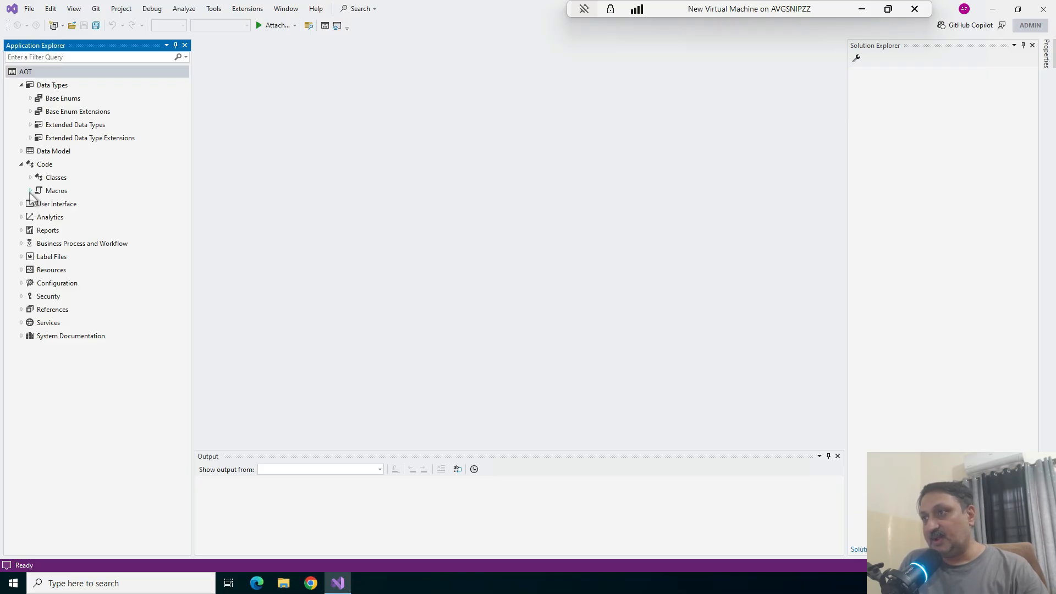
left_click(22, 164)
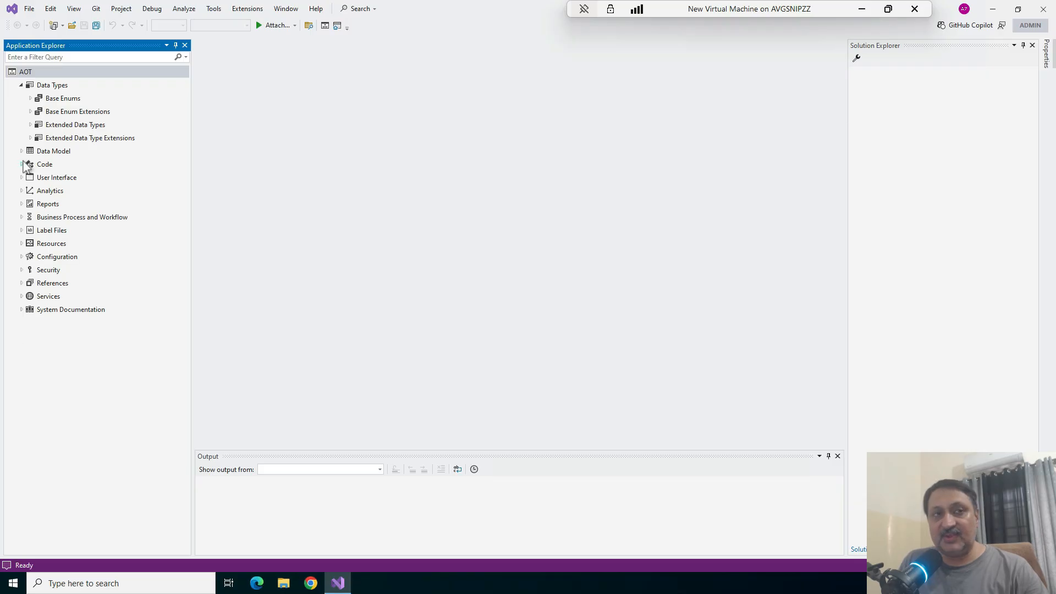
left_click(22, 85)
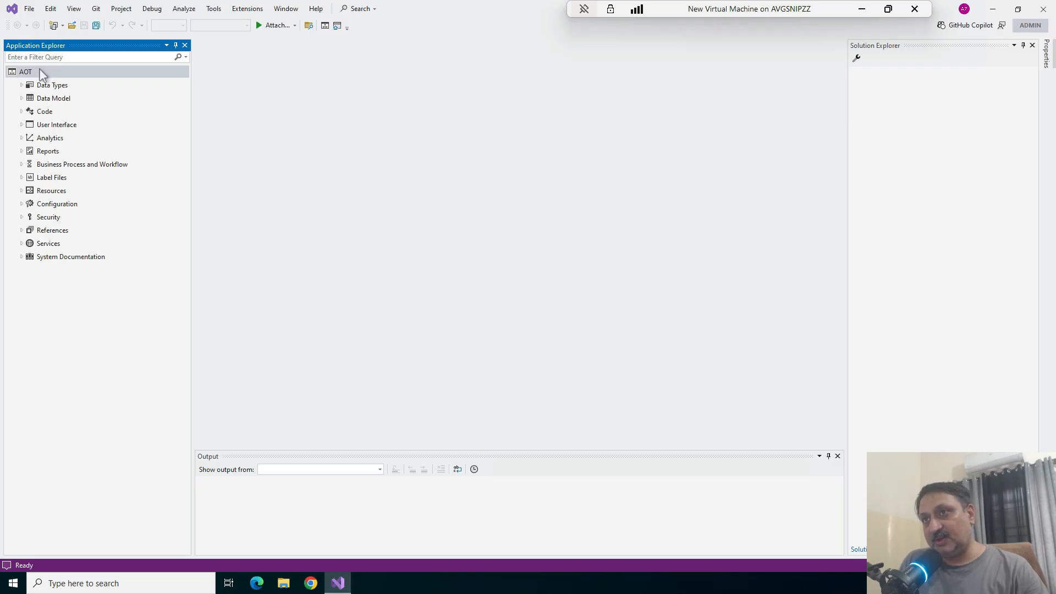
Switch the AOT to Model View and examine the Data Types, Code and User Interface nodes of the Application Foundation model
left_click(39, 71)
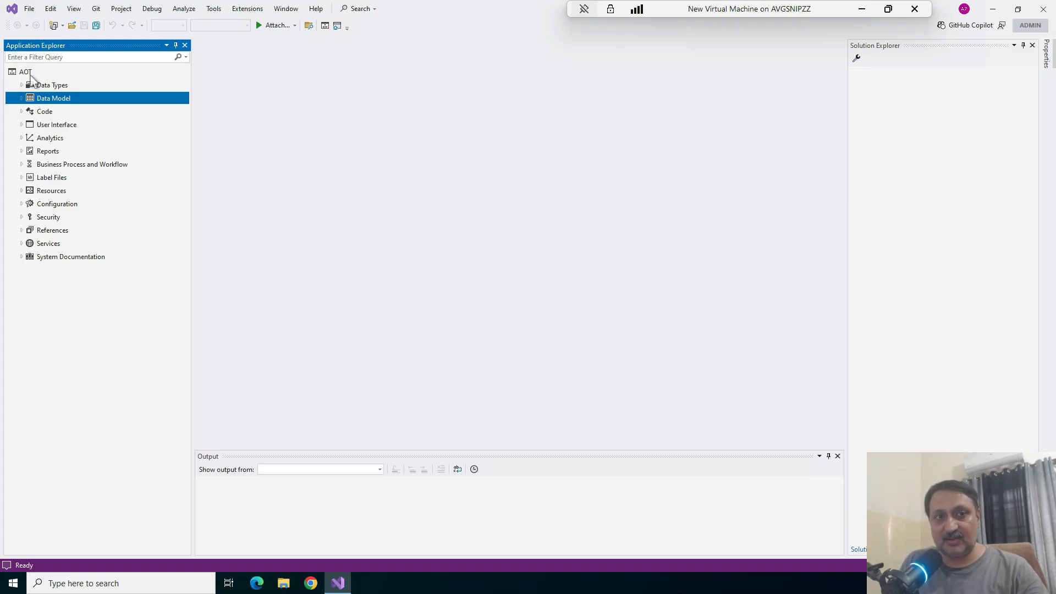
right_click(31, 76)
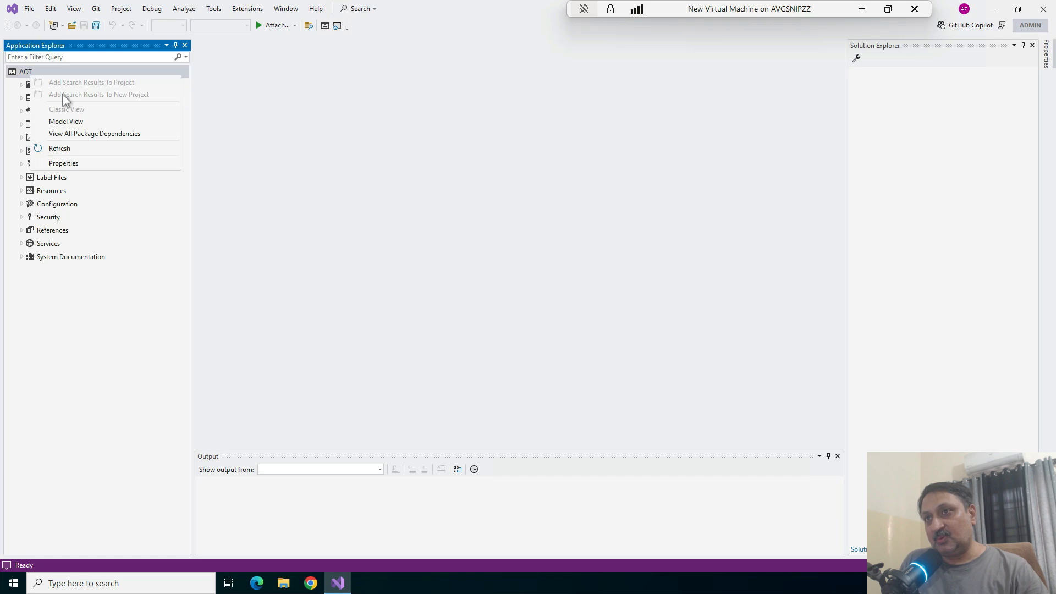
left_click(66, 123)
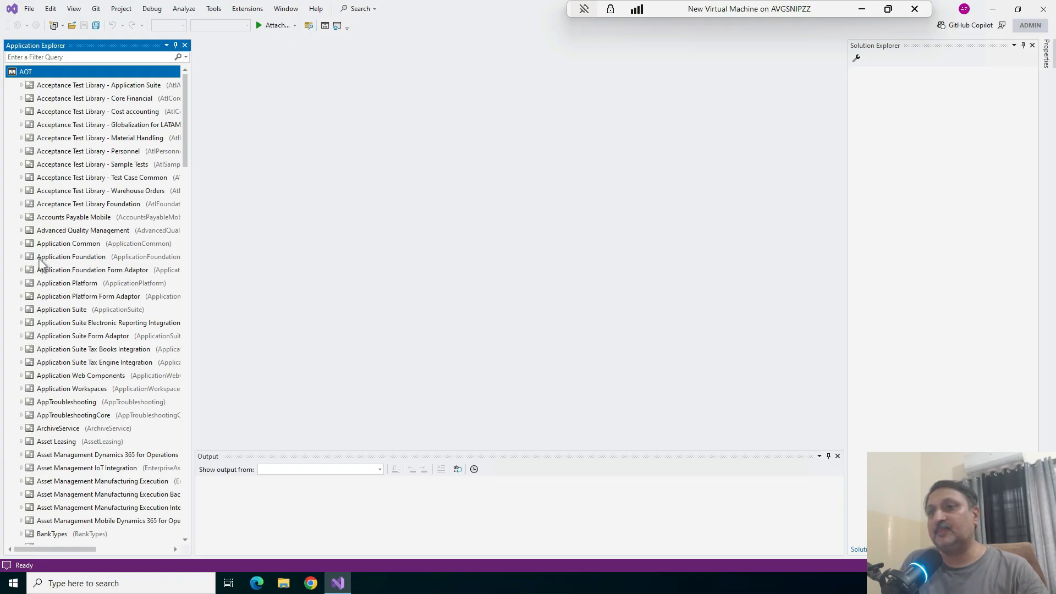
left_click(22, 257)
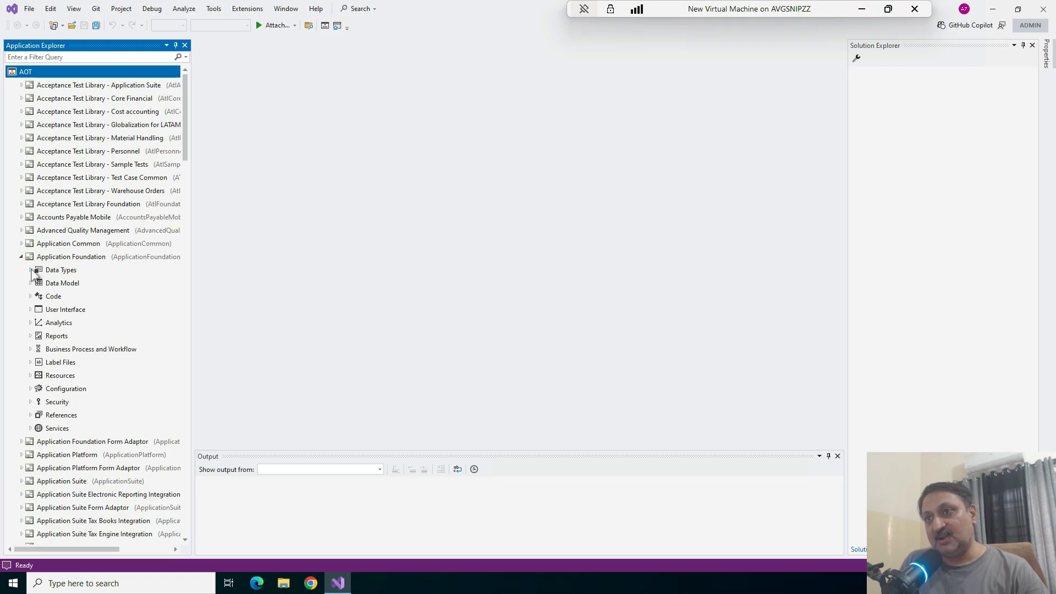
left_click(31, 270)
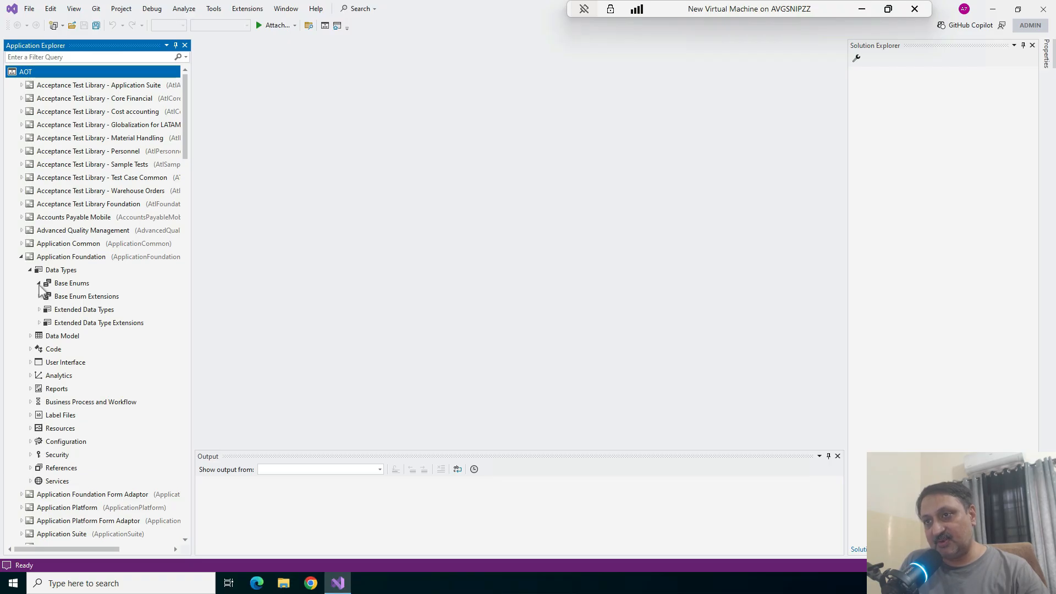
left_click(30, 363)
left_click(39, 376)
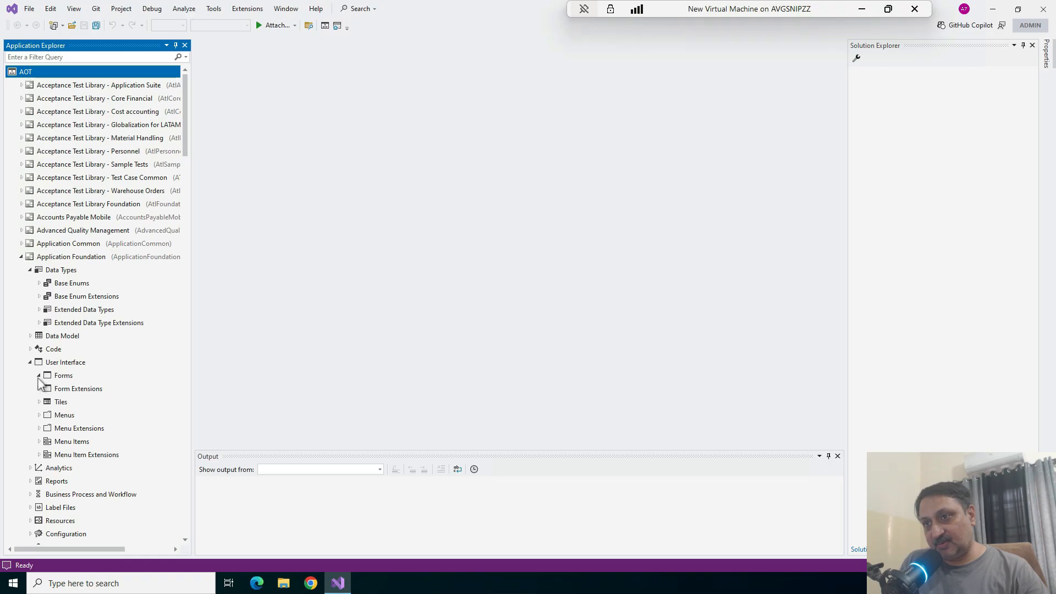
left_click(39, 389)
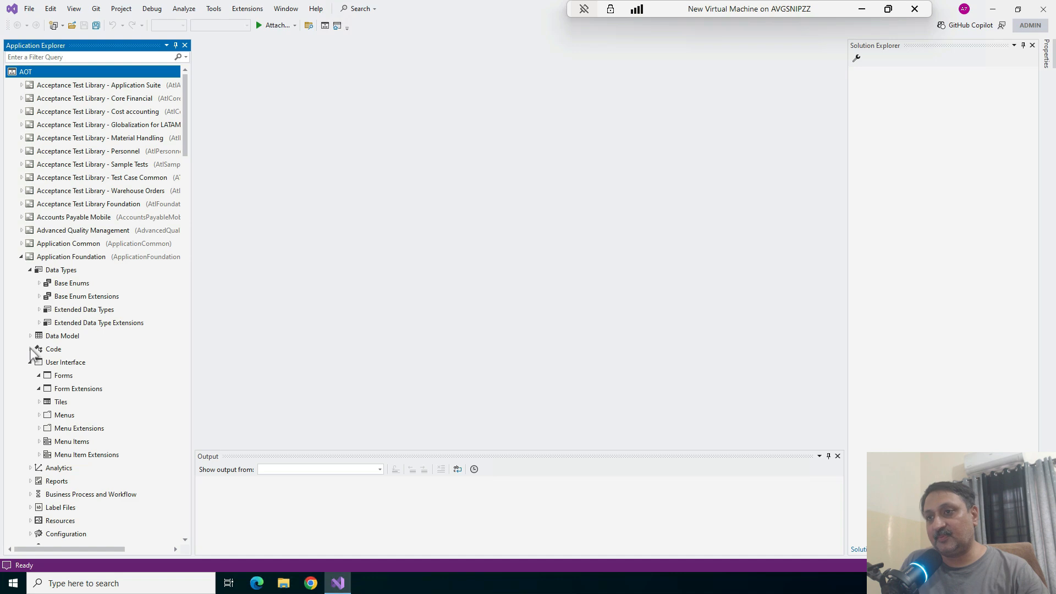
left_click(30, 349)
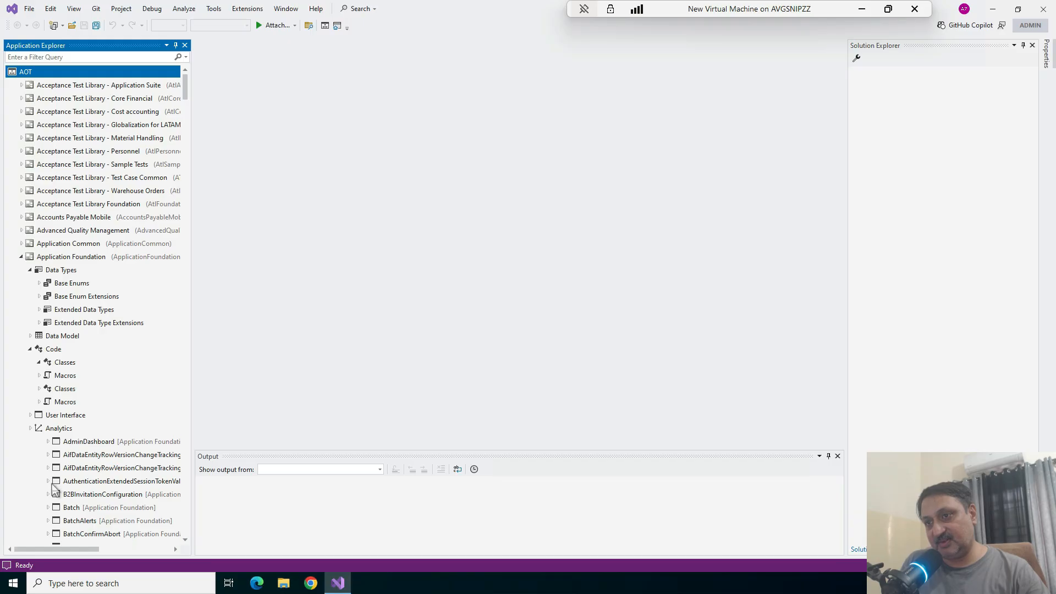
left_click(30, 416)
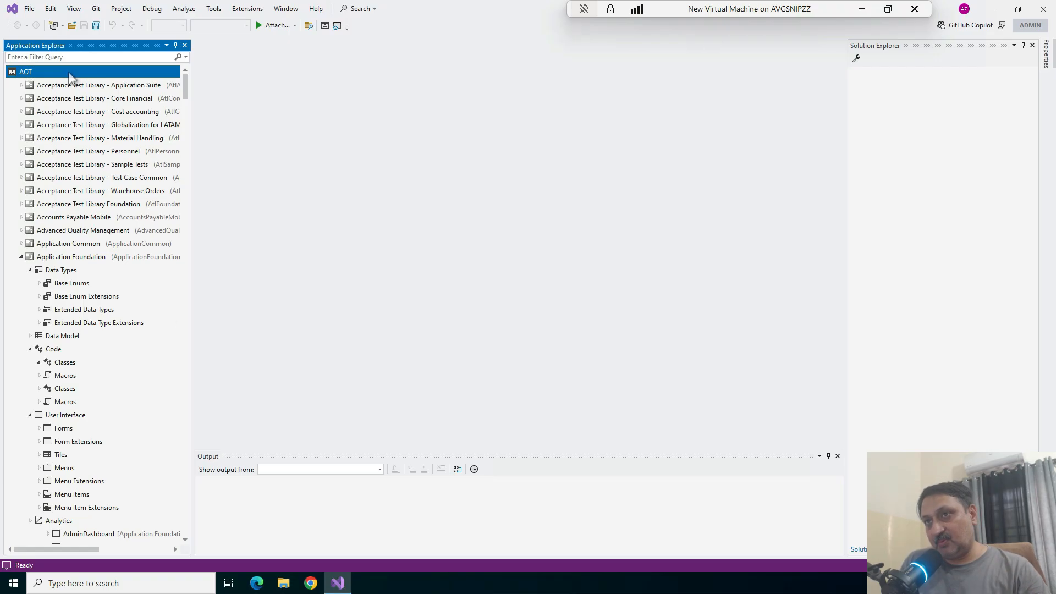
Return the AOT to Classic View and look through the Base Enums under Data Types
right_click(69, 73)
left_click(105, 106)
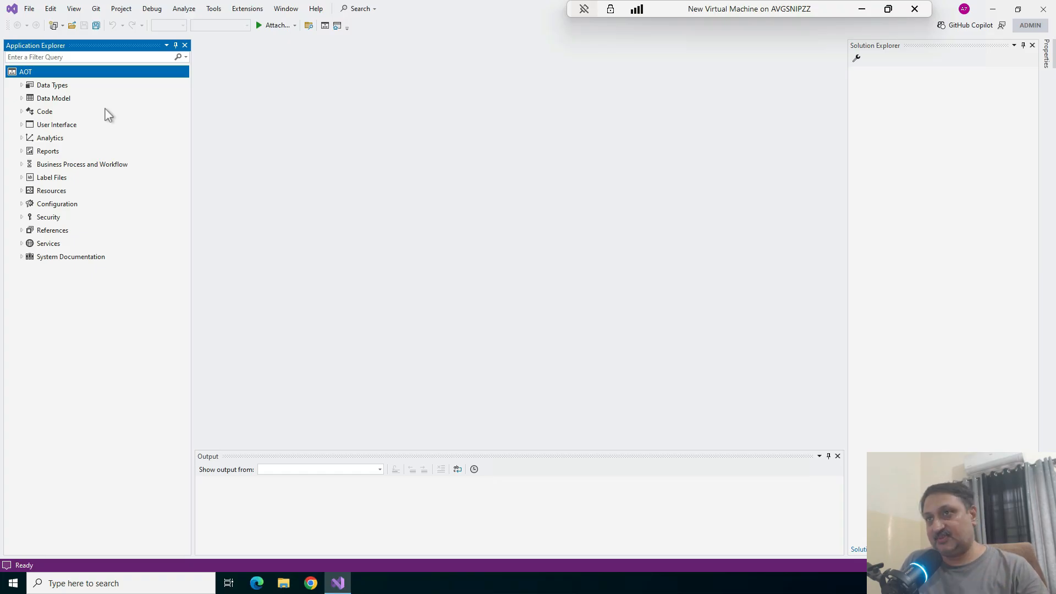
left_click(20, 86)
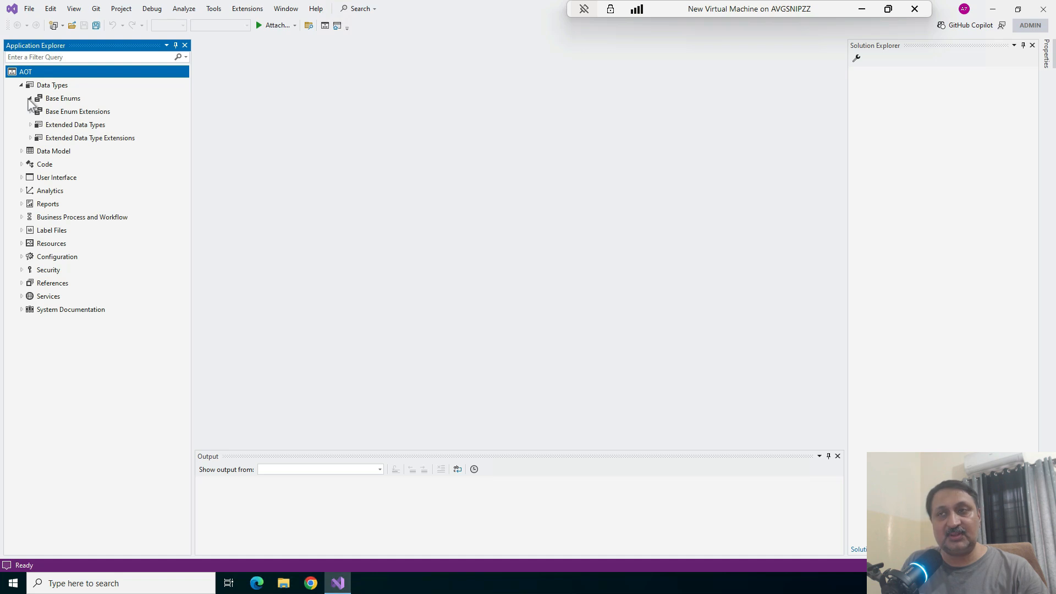
left_click(29, 99)
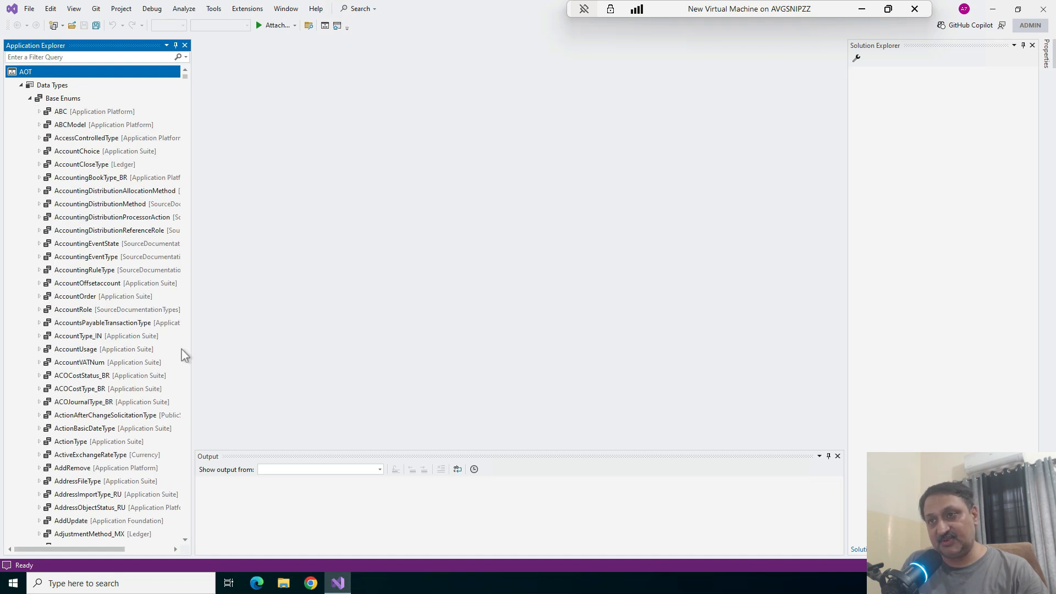
scroll(182, 357, "down", 3)
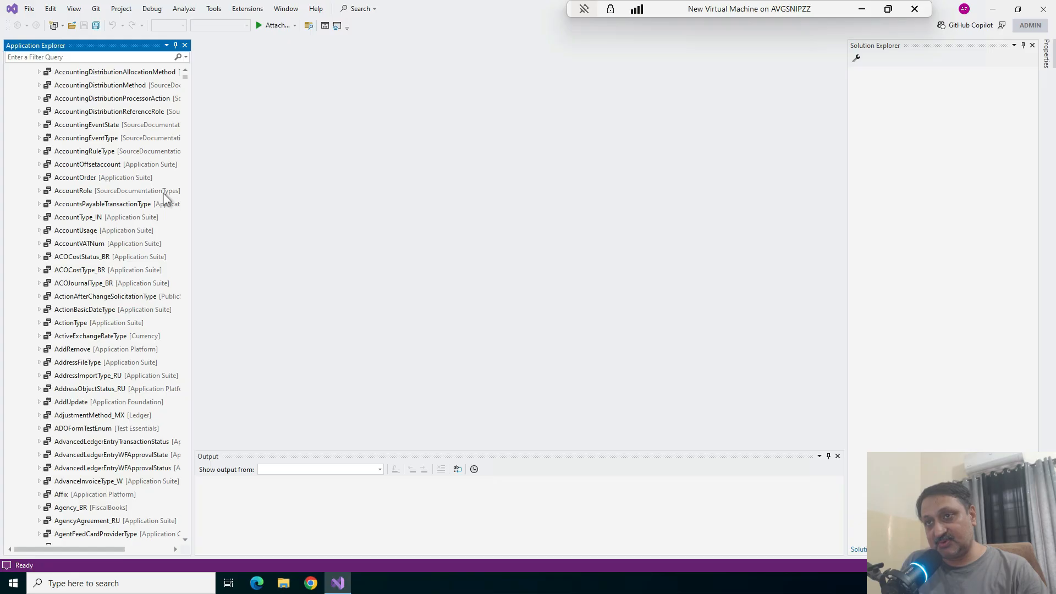
scroll(148, 404, "down", 1)
scroll(149, 404, "up", 4)
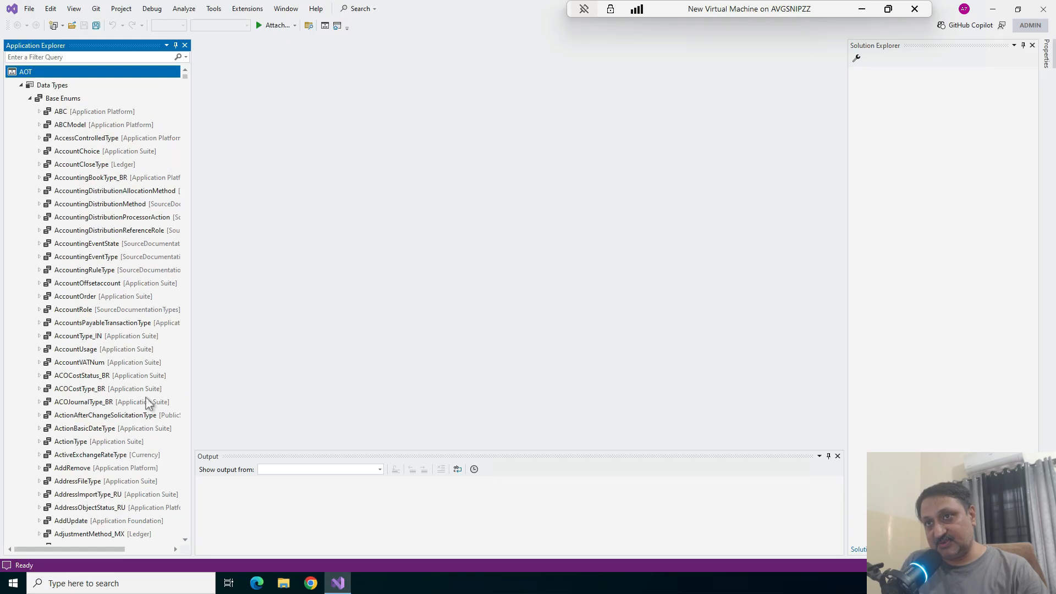
left_click(22, 85)
Switch the AOT to Model View so its elements are grouped by model
right_click(46, 75)
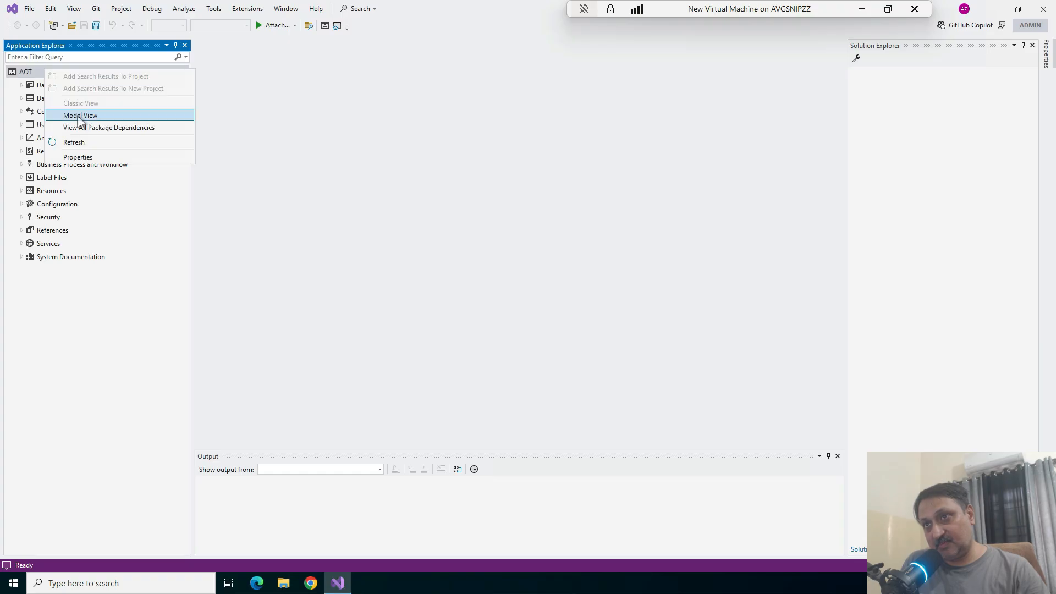
left_click(81, 121)
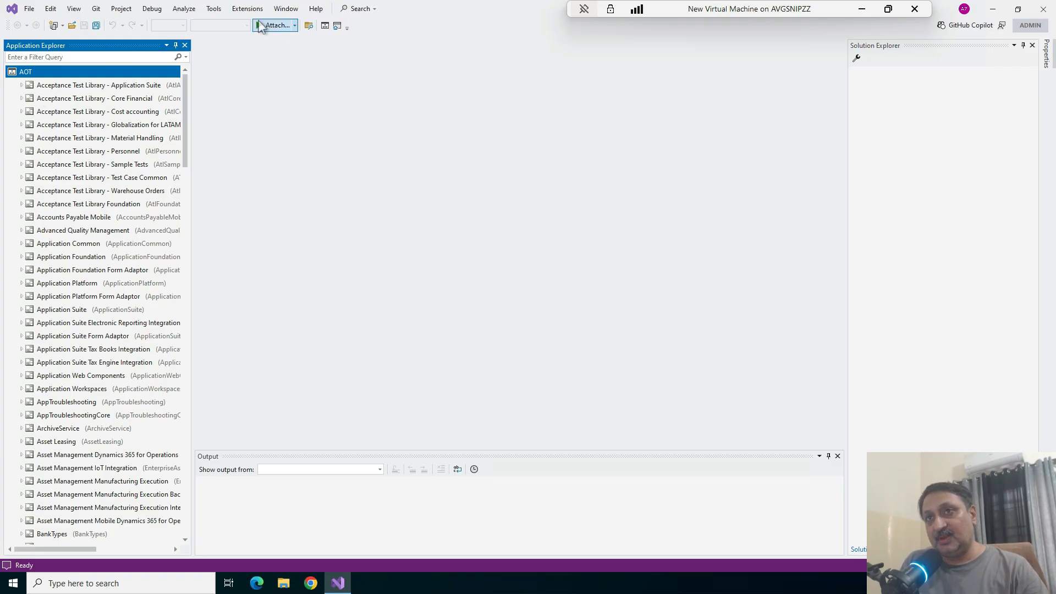
Start creating a new Dynamics 365 model and name it ALIPropertyManagement
left_click(250, 9)
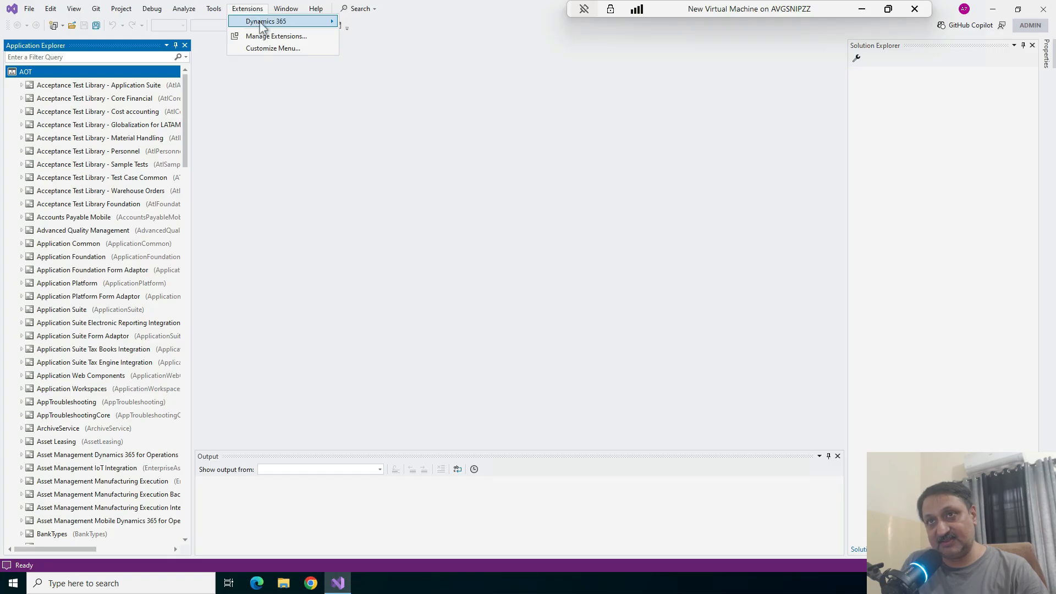
left_click(261, 25)
mouse_move(427, 29)
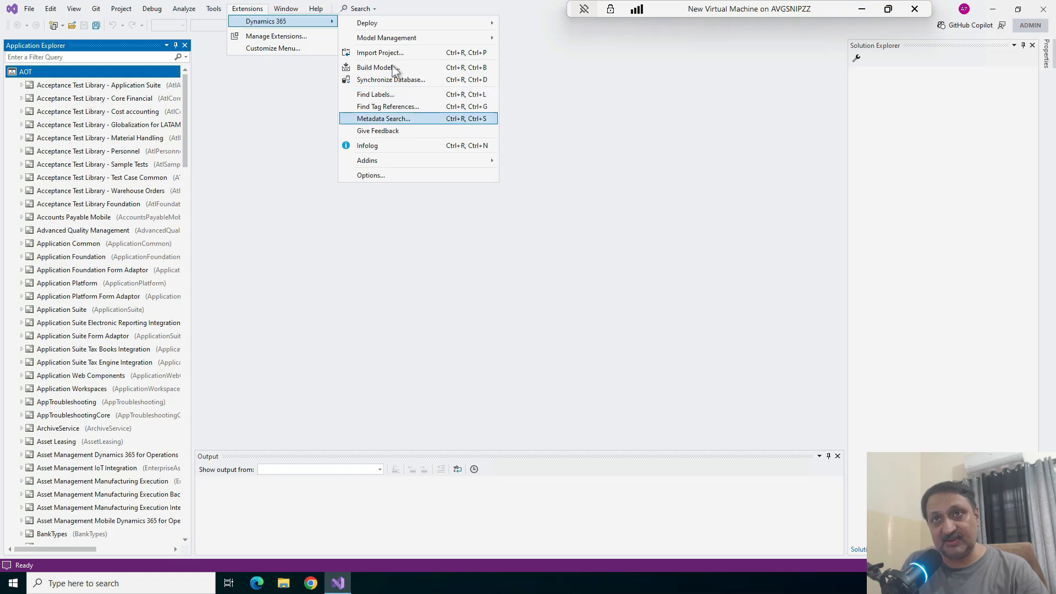
mouse_move(391, 27)
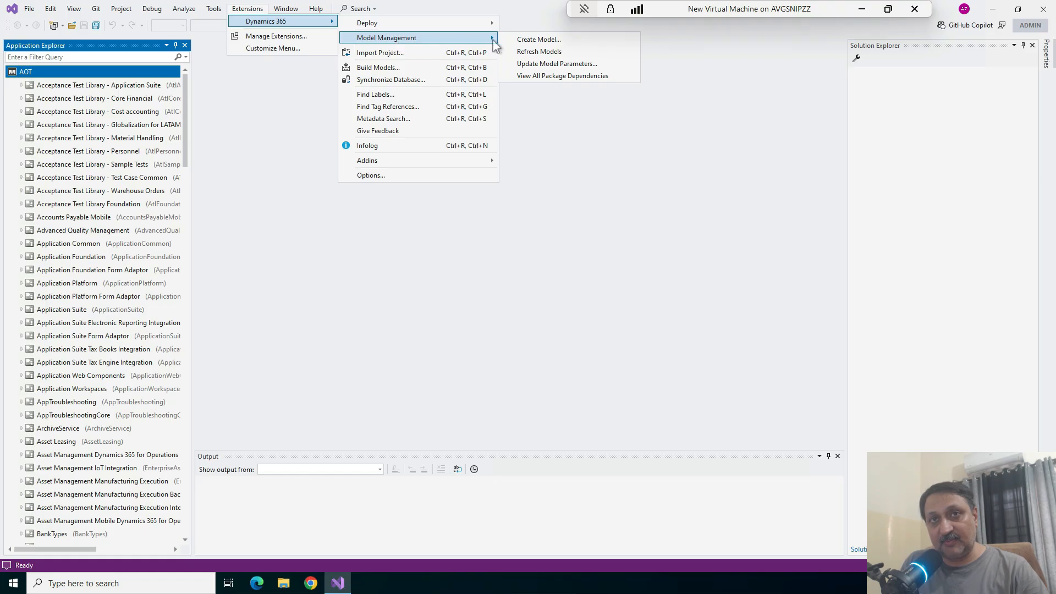
left_click(529, 42)
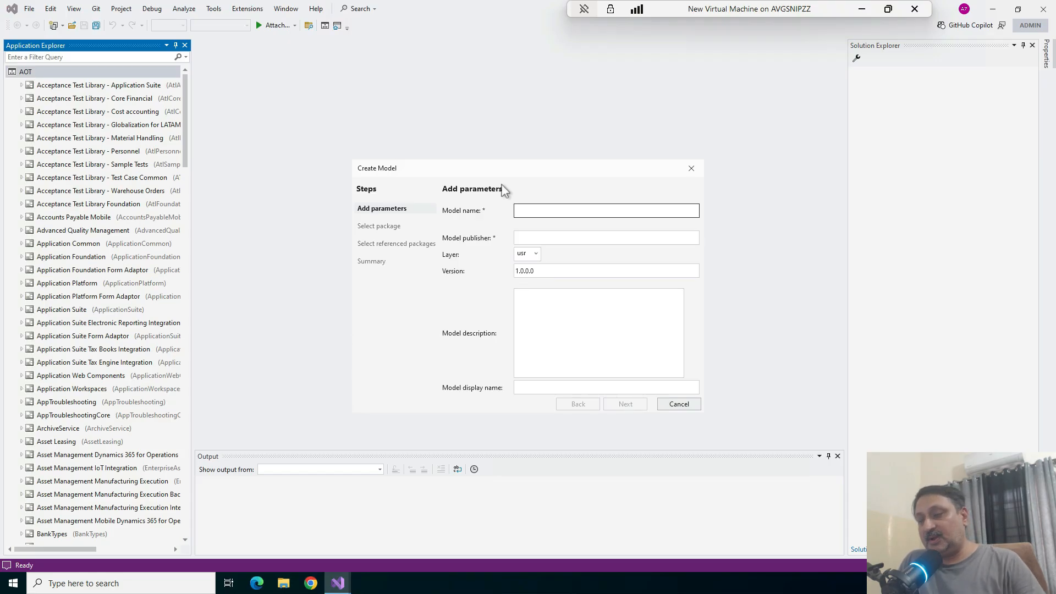
type("AL")
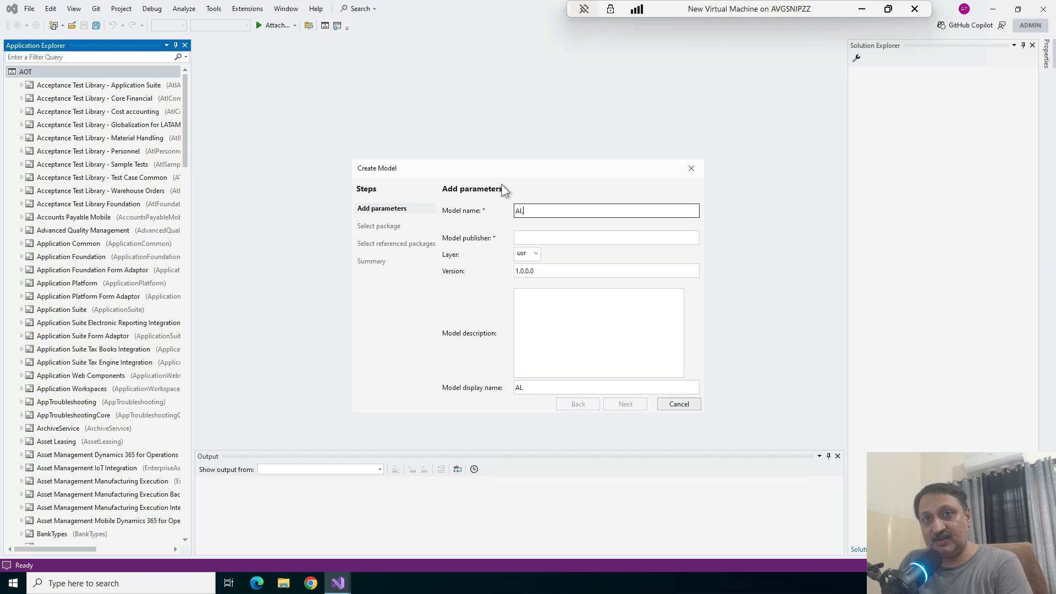
type("I")
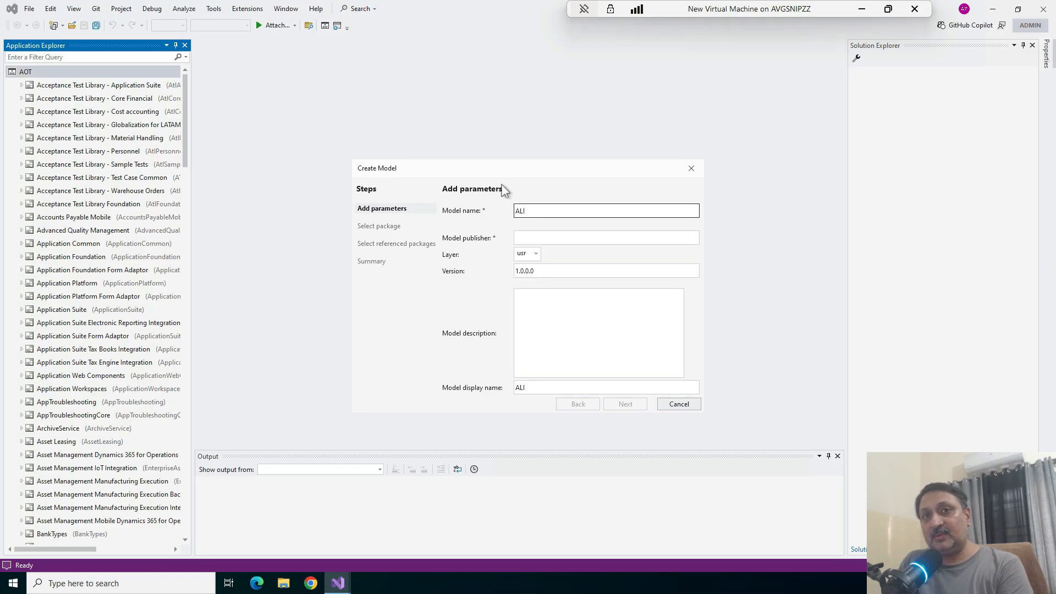
type("Proper")
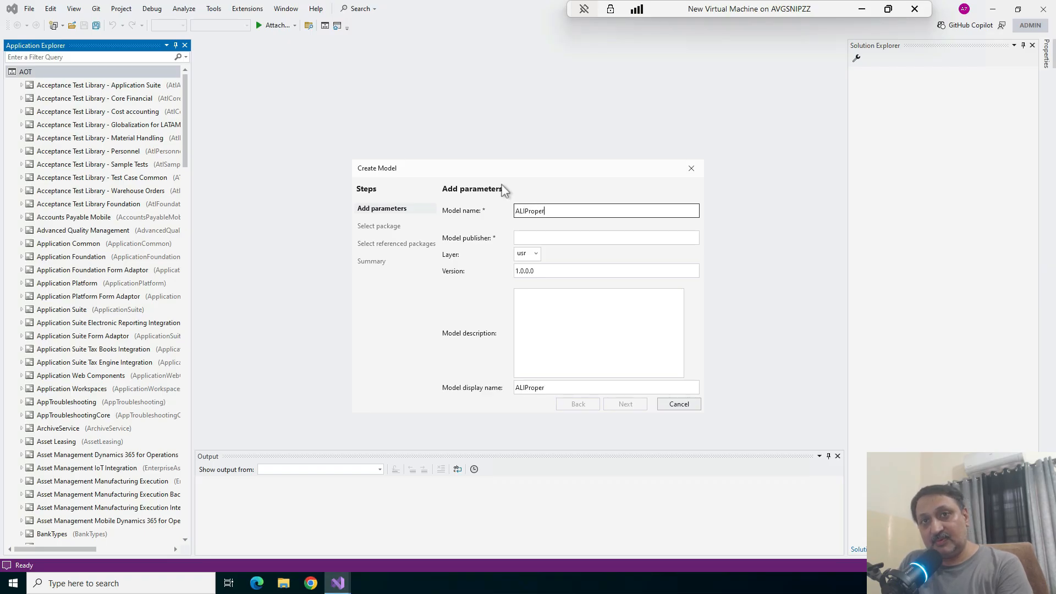
type("tyManagement")
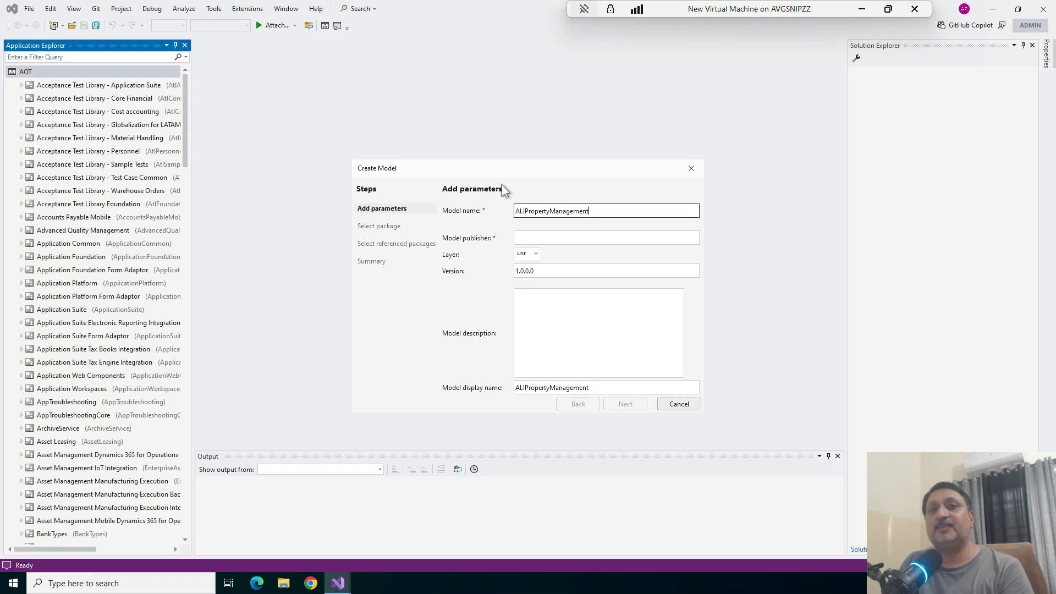
Enter the model publisher's full name, keep the usr layer, and describe the model as "Property Management. Product Trainings"
left_click(555, 238)
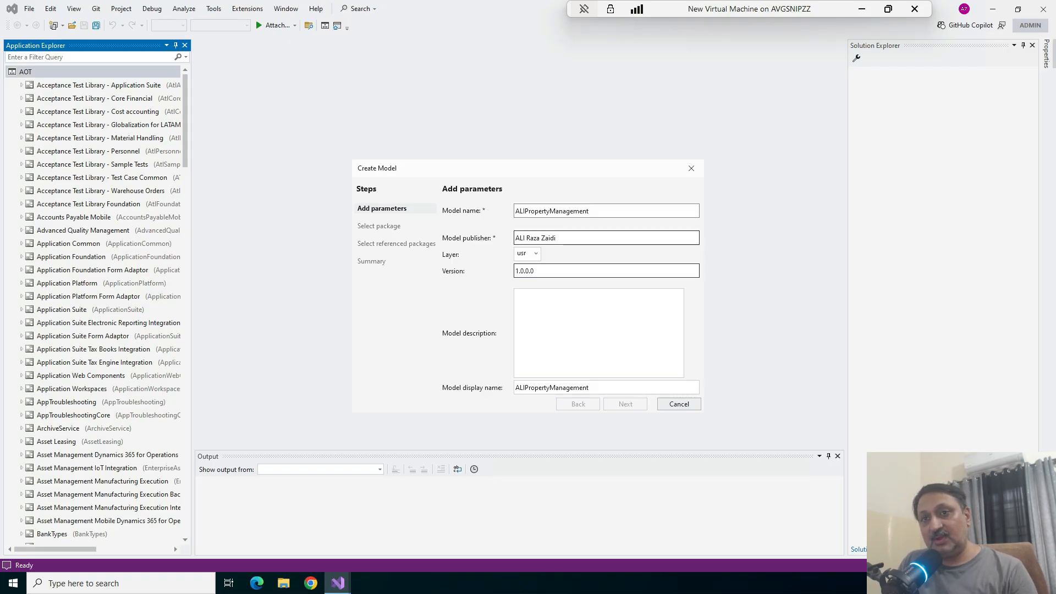
left_click(534, 254)
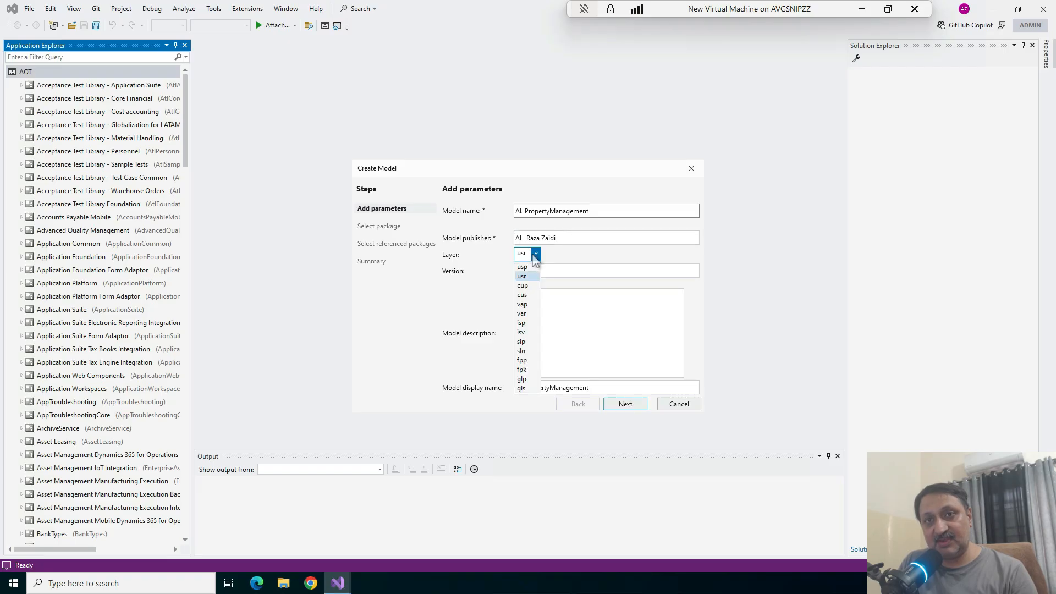
left_click(536, 258)
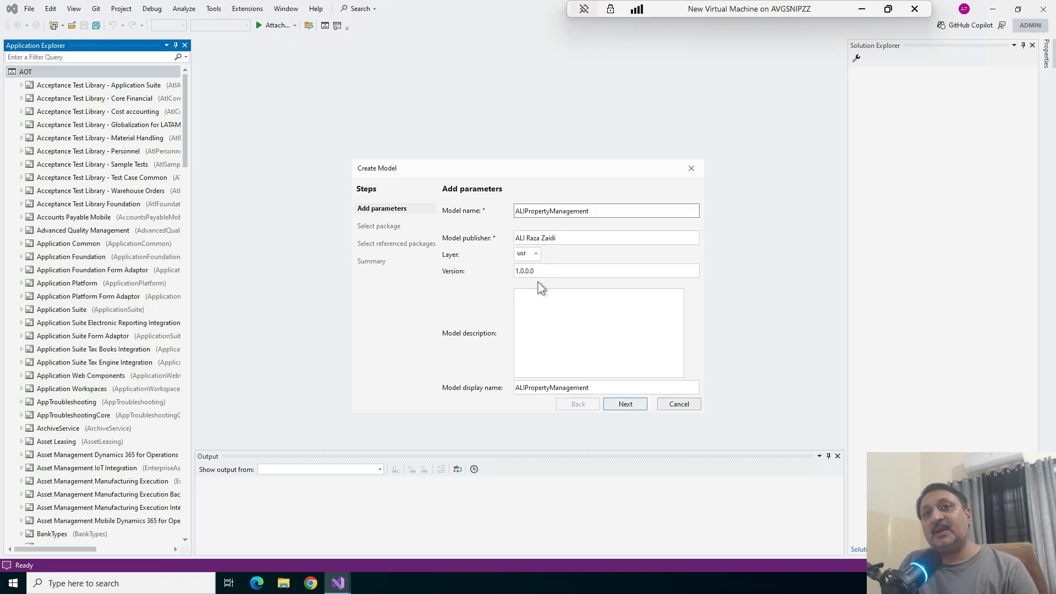
left_click(542, 311)
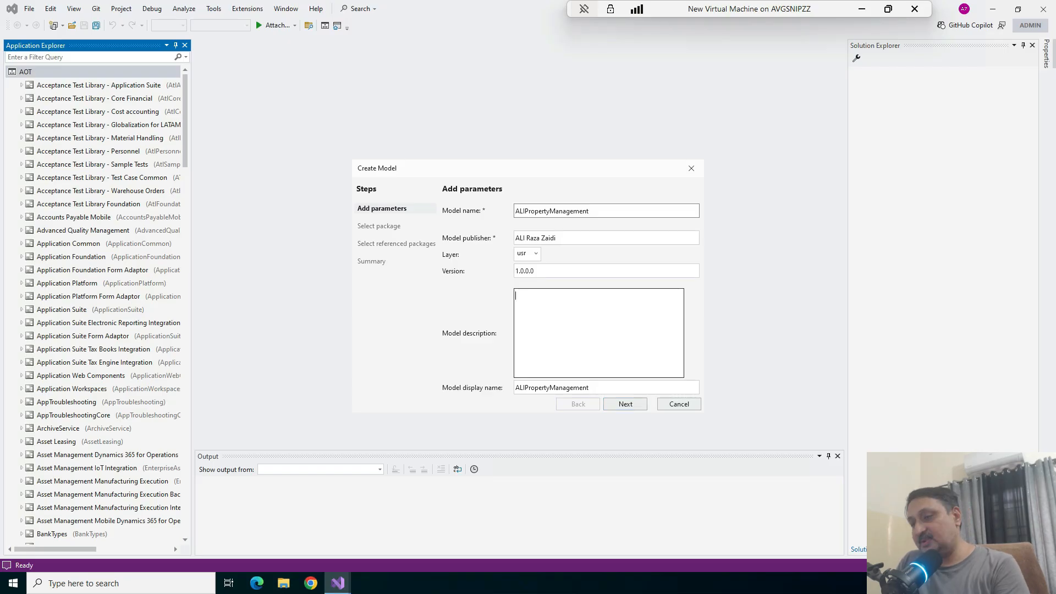
type("all")
type("ings")
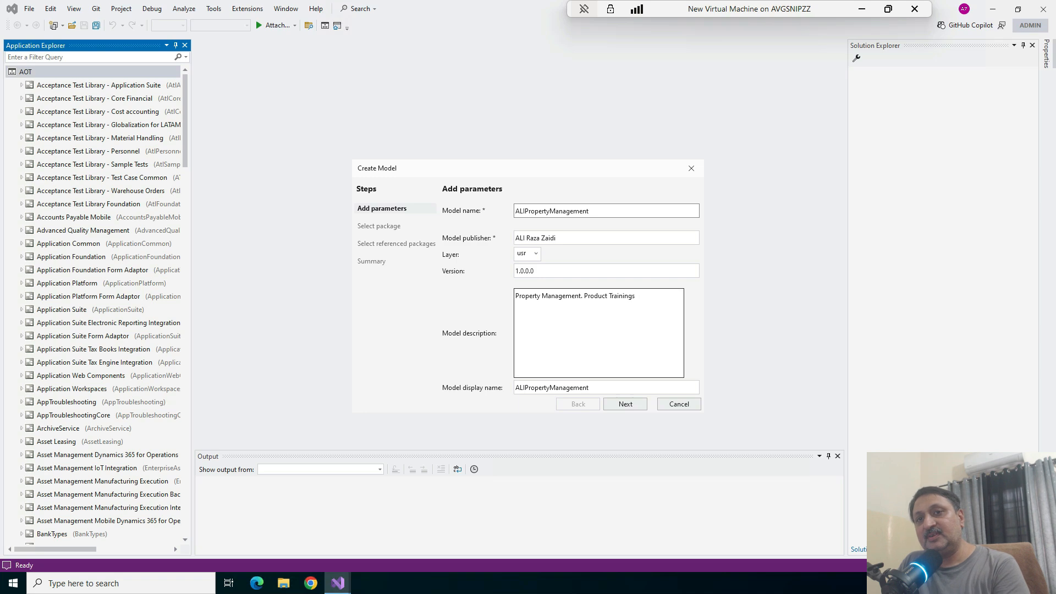
key("Tab")
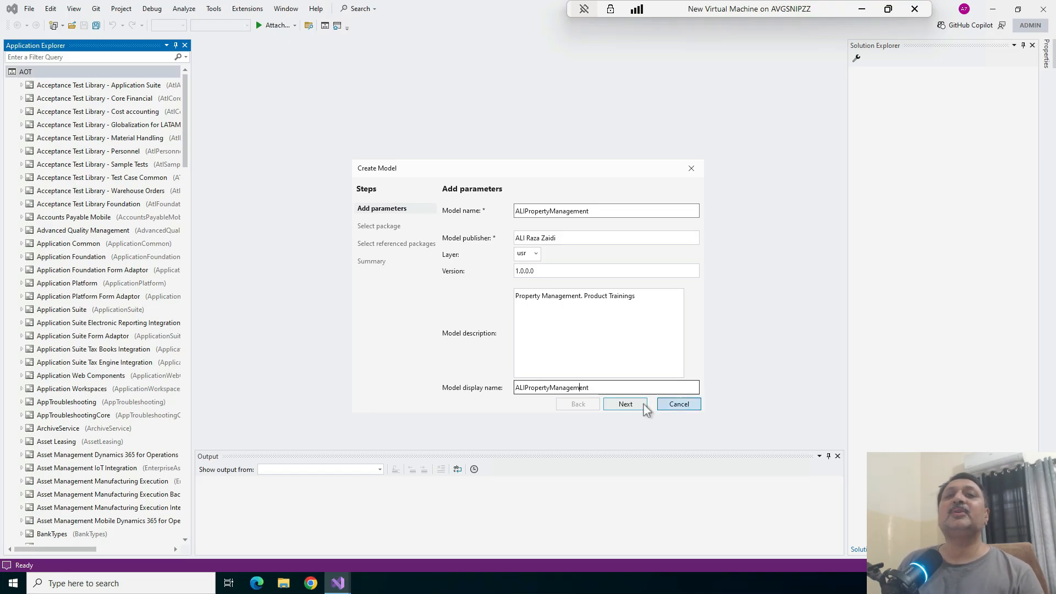
left_click(626, 404)
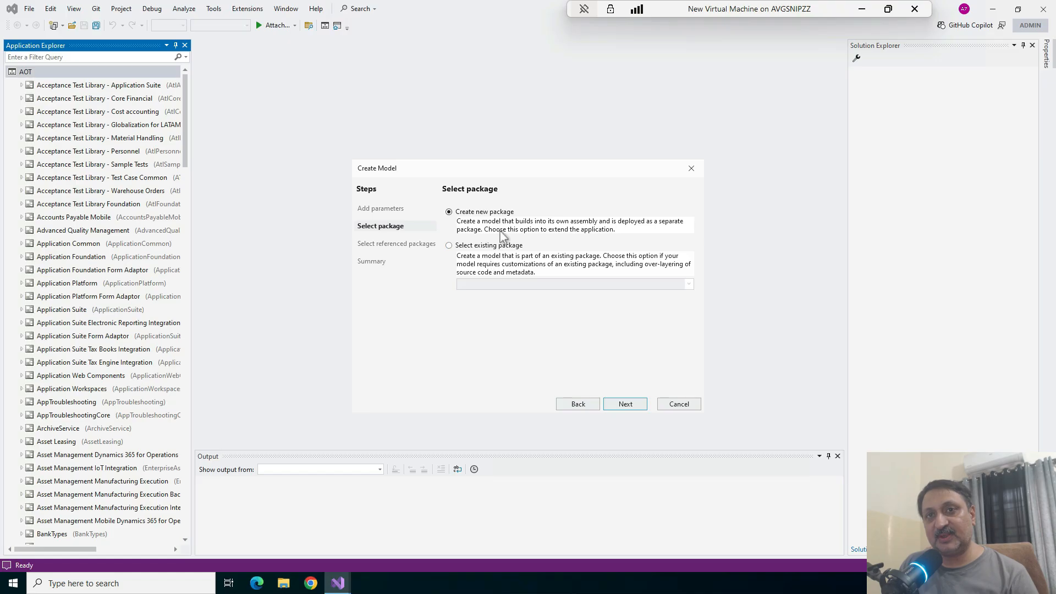
Have the model build into a new package and add ApplicationFoundation, Dimensions and GeneralLedger as referenced packages
left_click(626, 405)
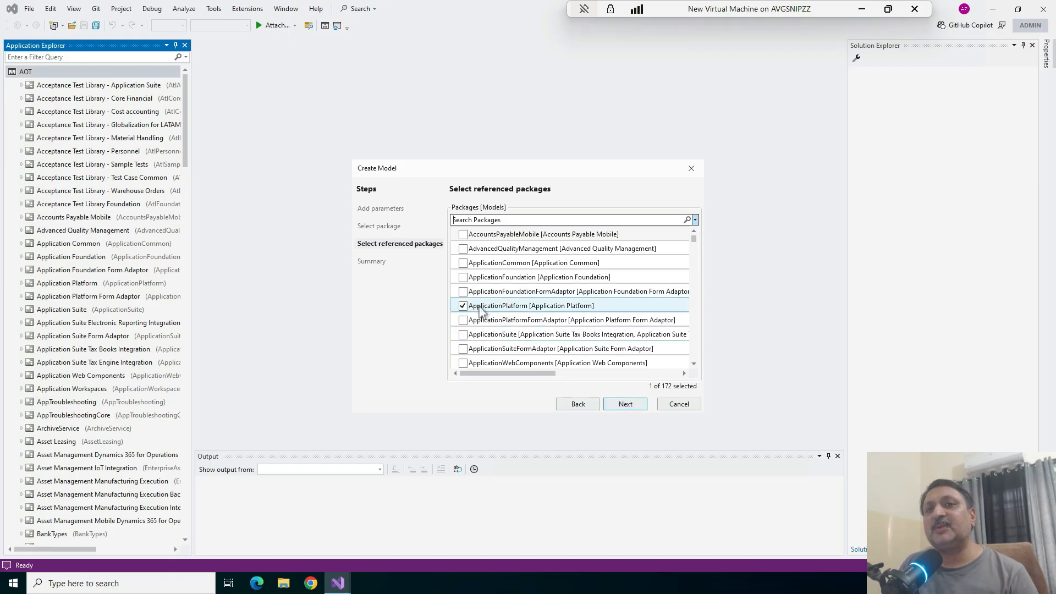
left_click(464, 279)
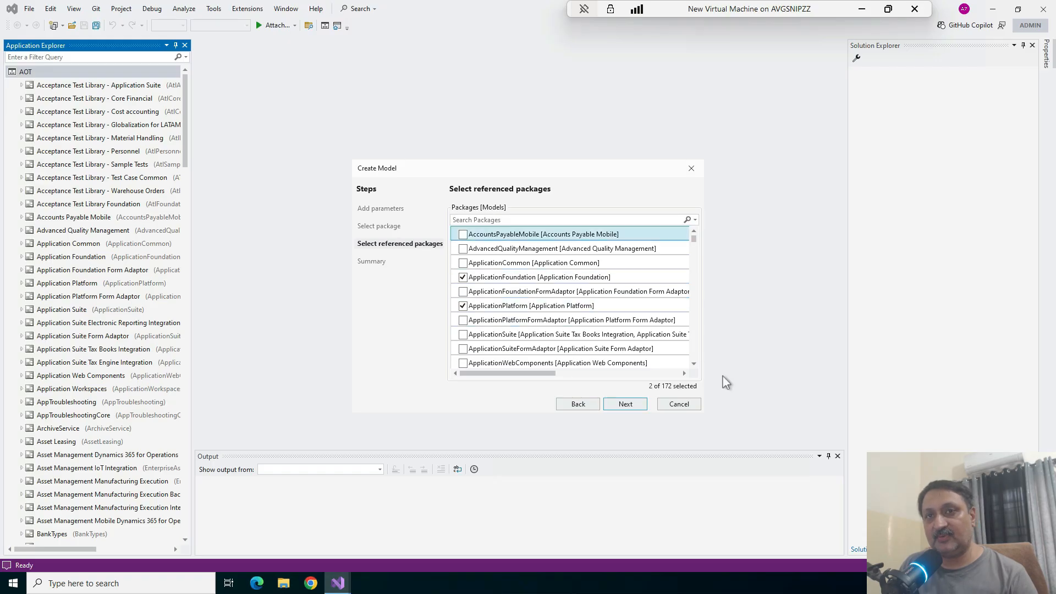
left_click(694, 365)
scroll(469, 347, "down", 10)
left_click(463, 306)
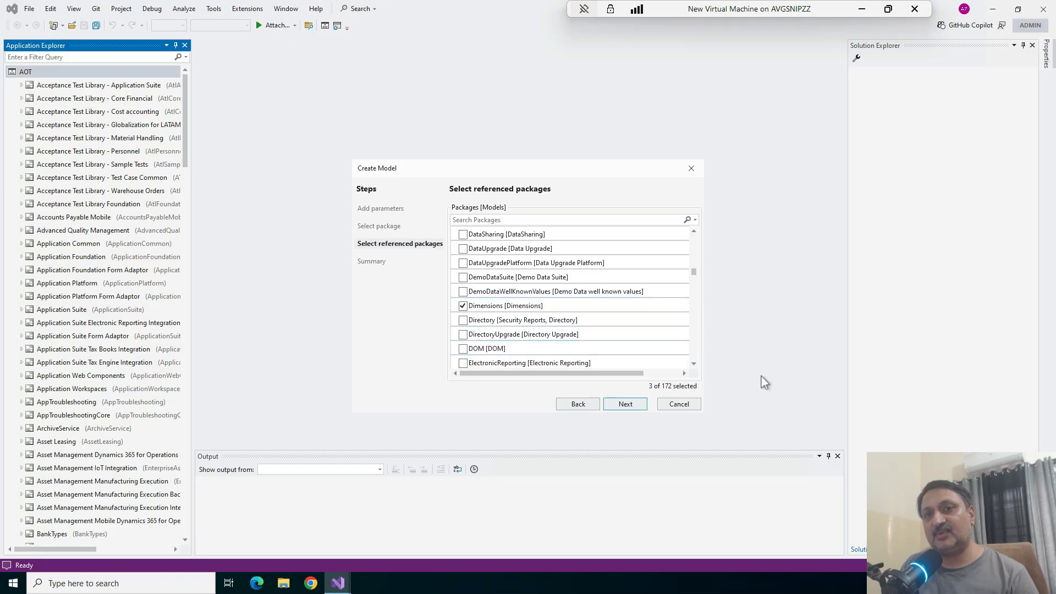
scroll(545, 308, "down", 7)
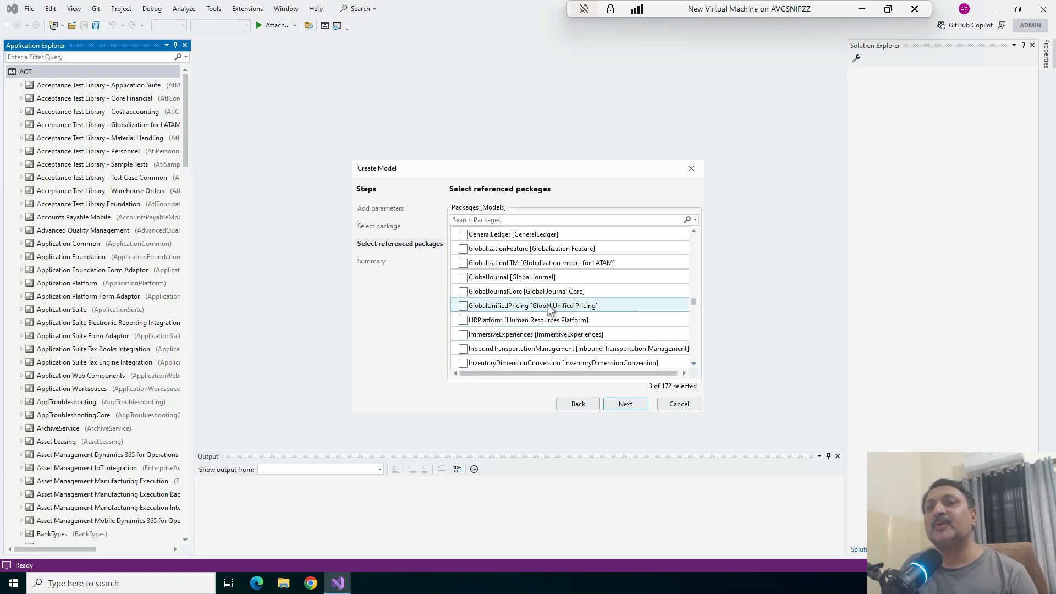
left_click(462, 235)
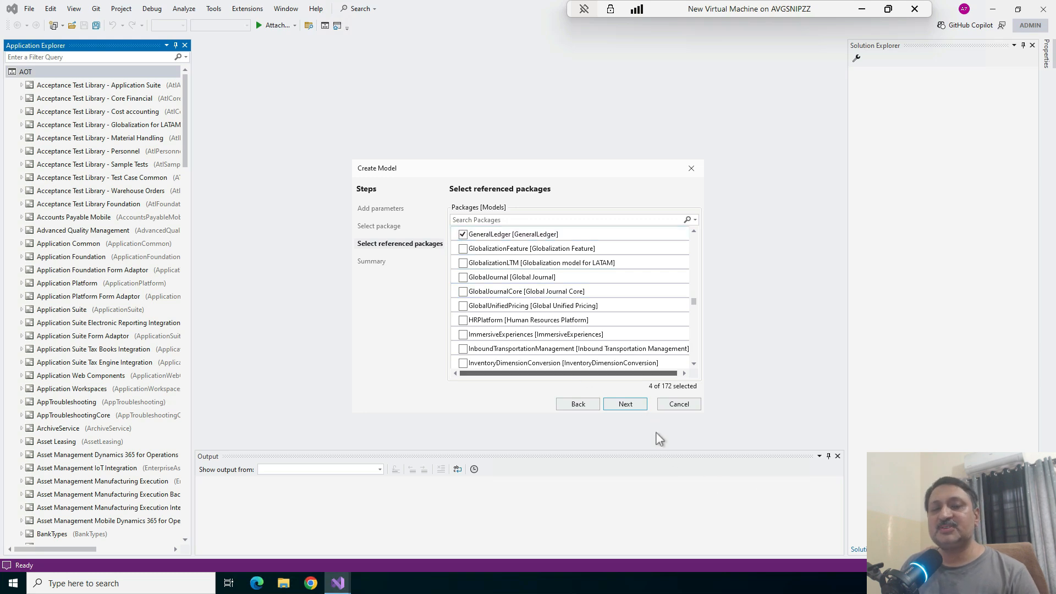
left_click(626, 405)
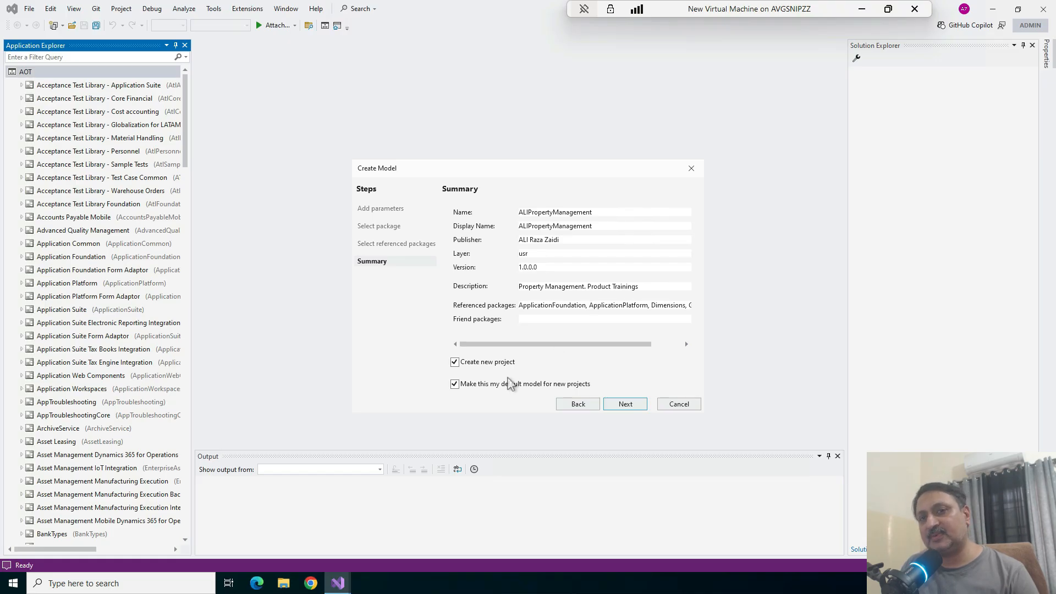
Finish creating the model without a new project and without making it the default model for new projects
left_click(455, 363)
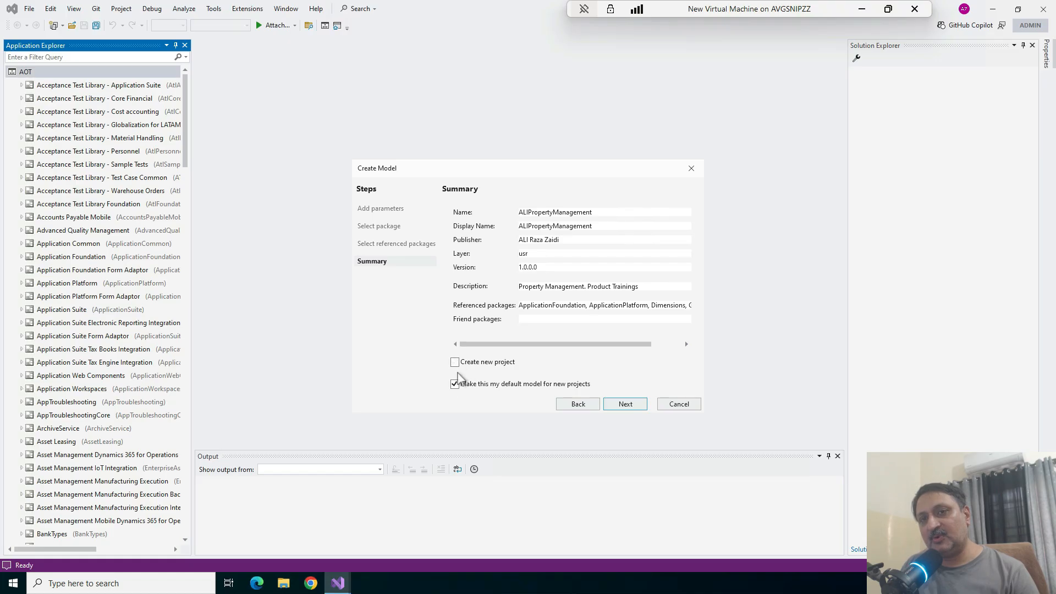
left_click(488, 387)
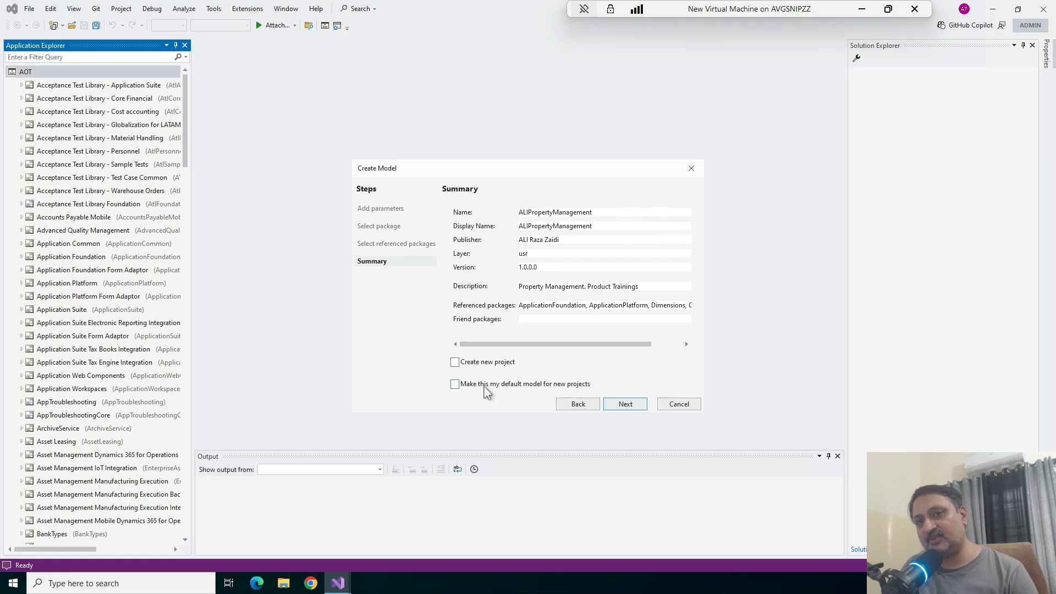
left_click(627, 413)
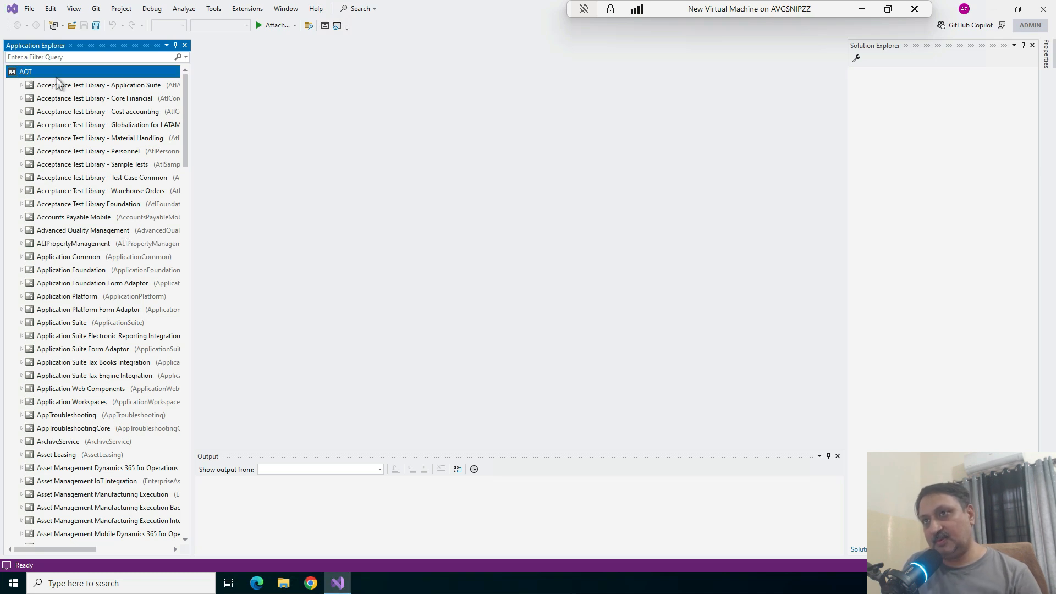
Locate the ALIPropertyManagement model in the AOT and examine its Data Types, Base Enums and Data Model nodes
scroll(75, 227, "down", 3)
scroll(75, 365, "down", 1)
scroll(75, 365, "up", 3)
scroll(76, 365, "up", 1)
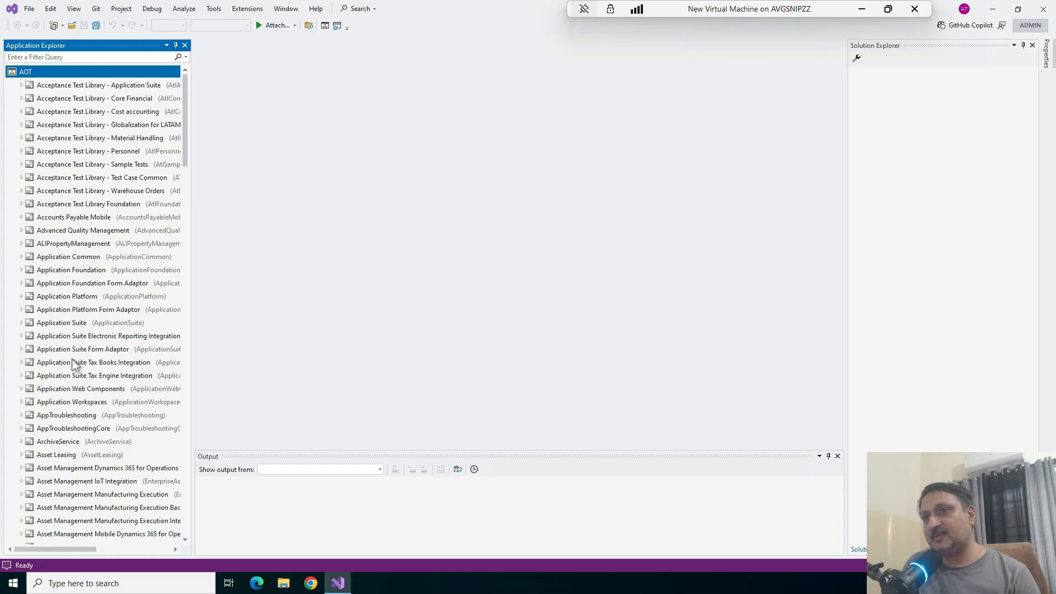
left_click(56, 245)
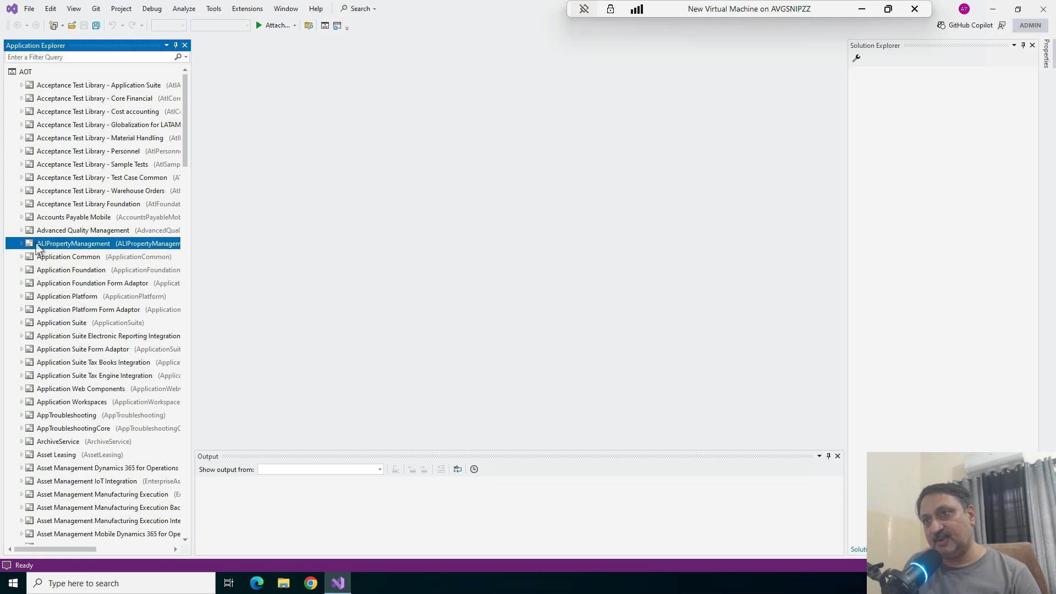
left_click(21, 243)
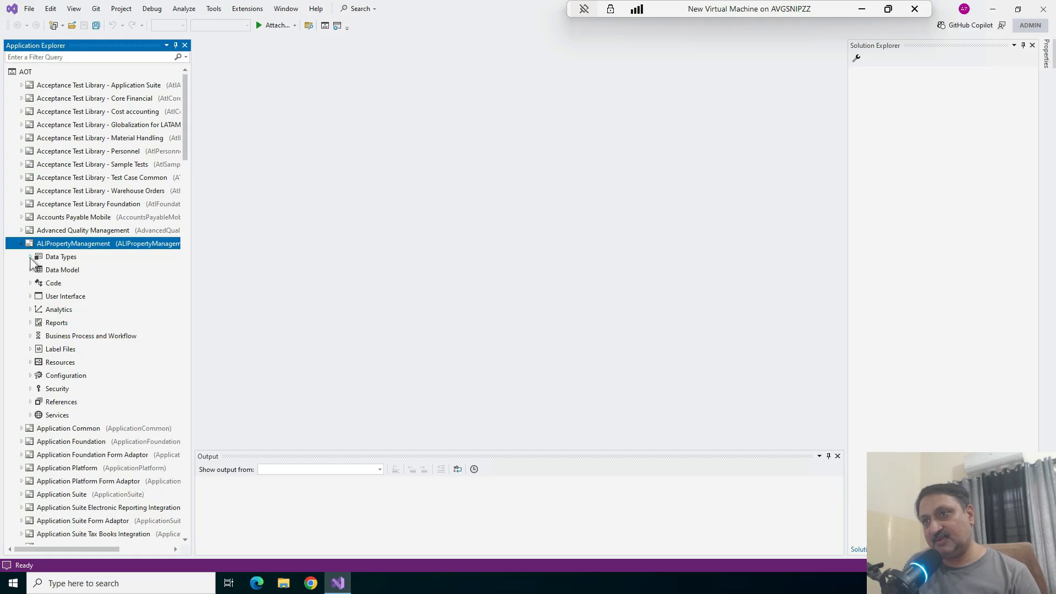
left_click(30, 257)
left_click(39, 269)
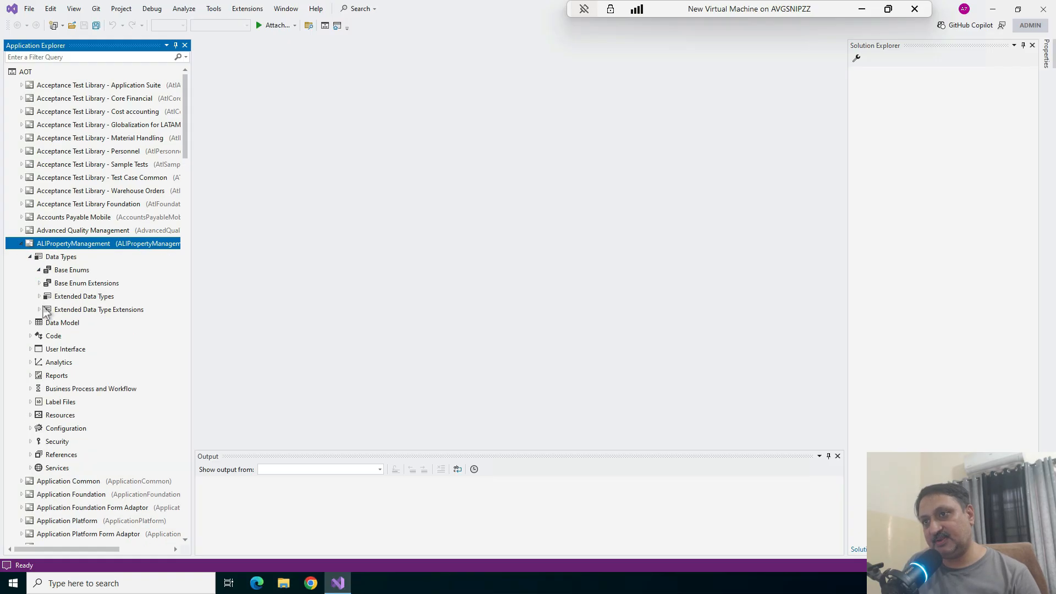
left_click(30, 323)
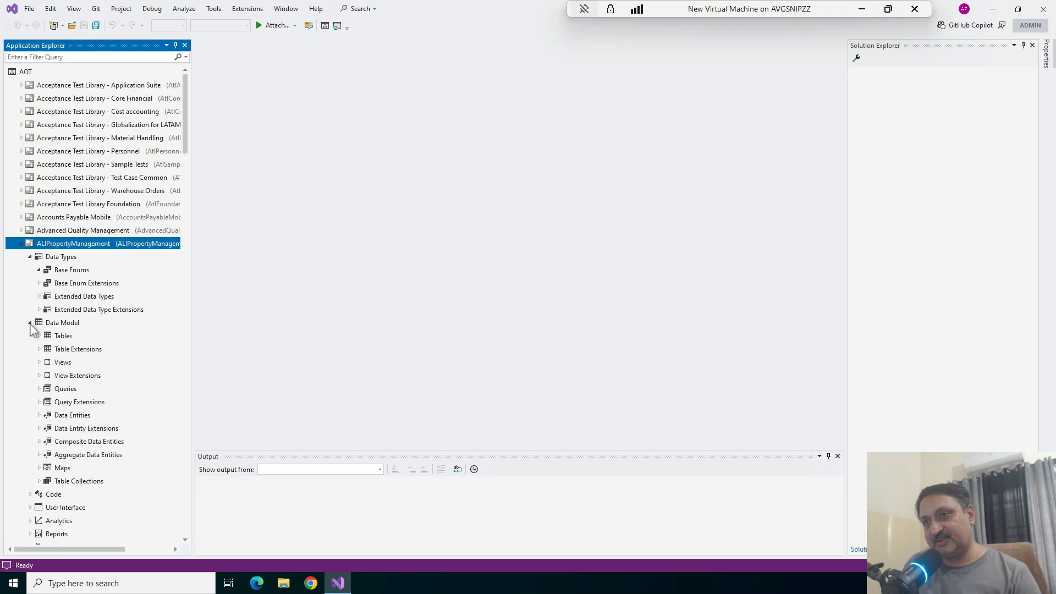
left_click(30, 323)
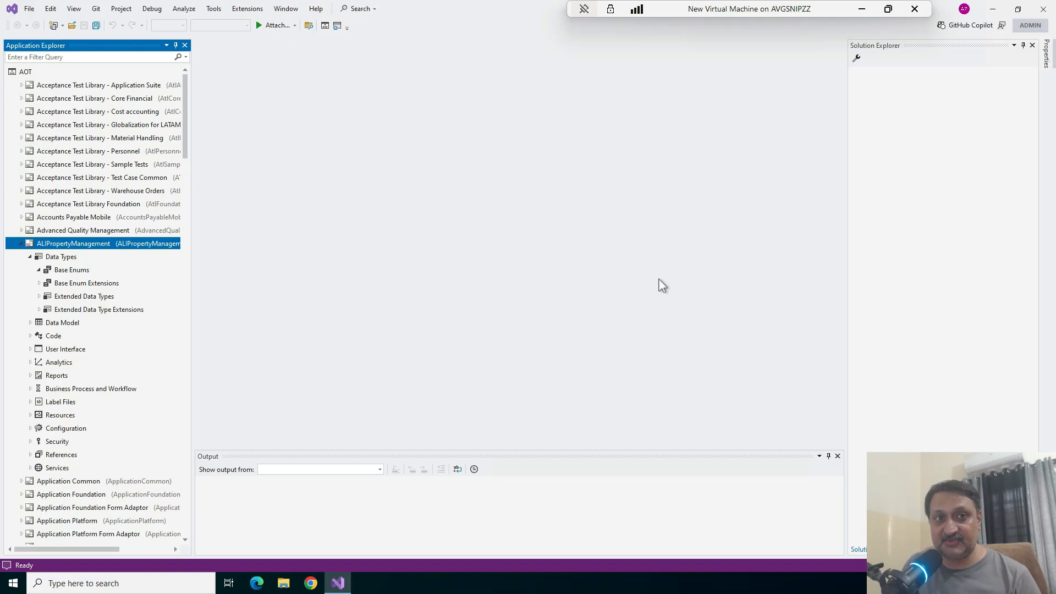
Start creating a Dynamics 365 deployment package and include the ALIPropertyManagement package in it
left_click(251, 9)
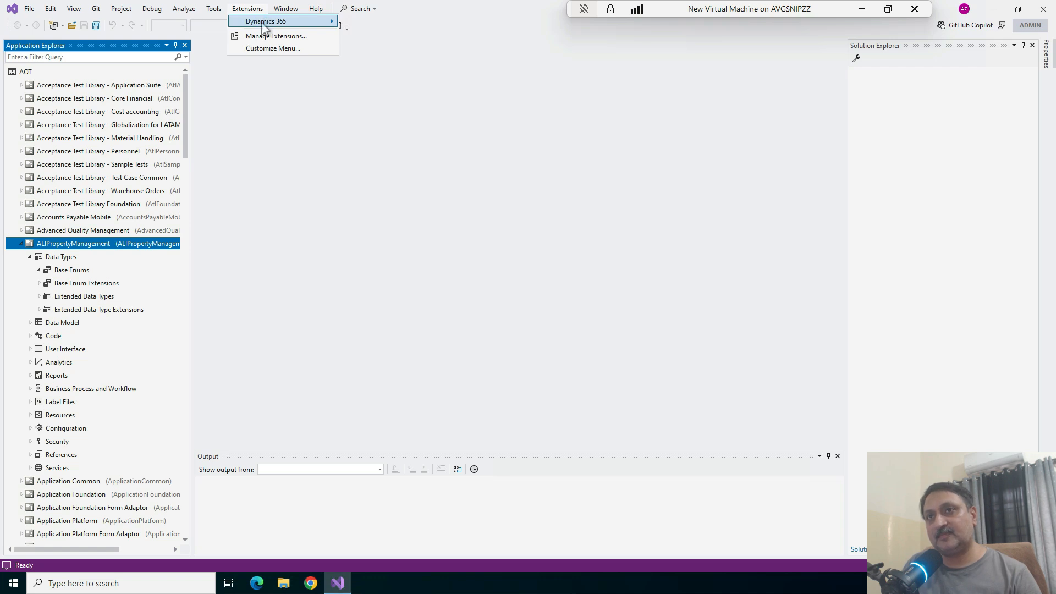
mouse_move(335, 23)
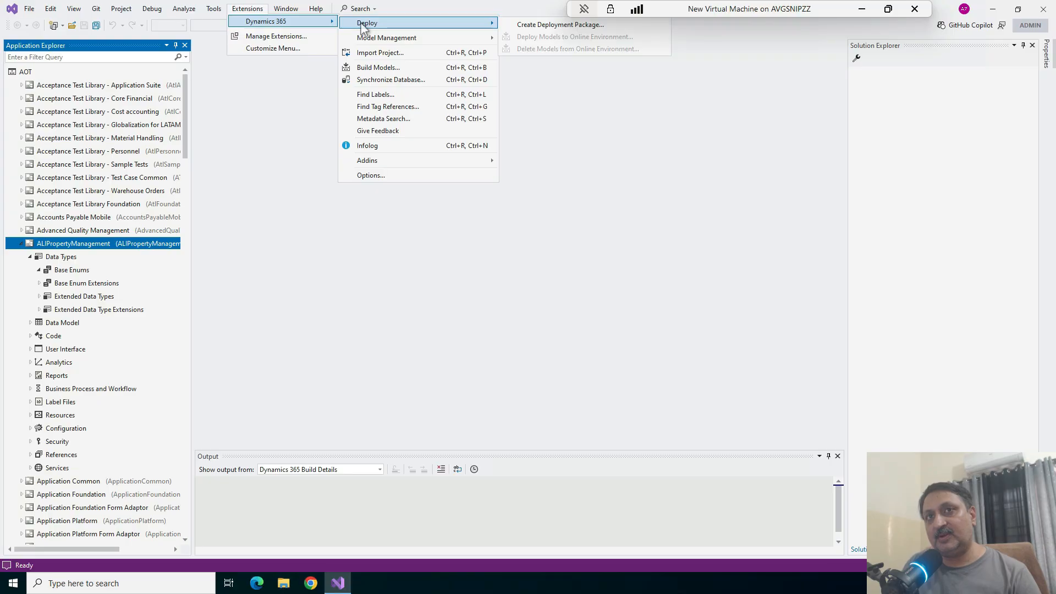
left_click(551, 26)
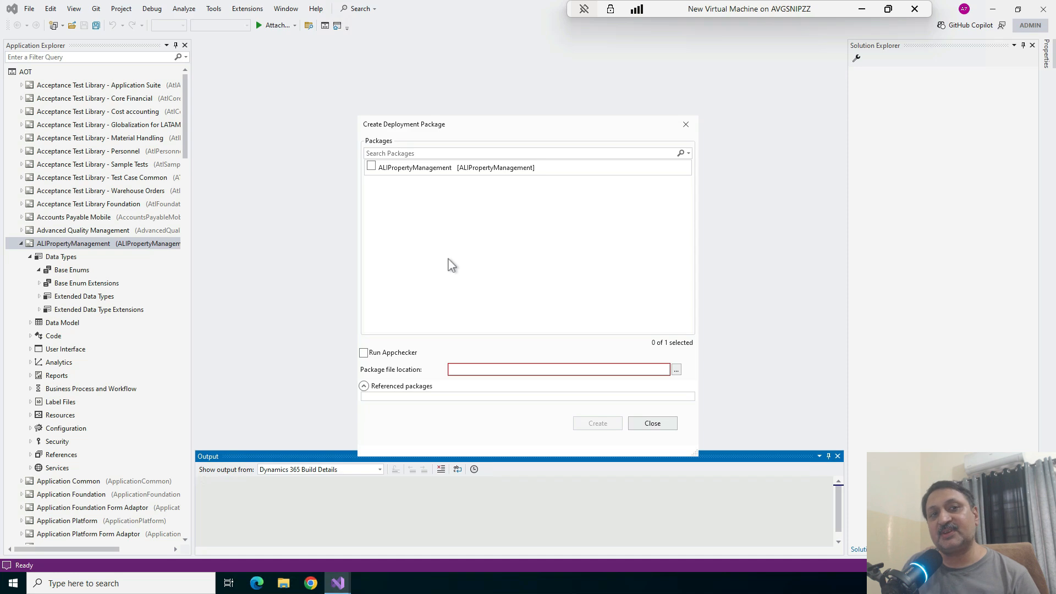
left_click(371, 167)
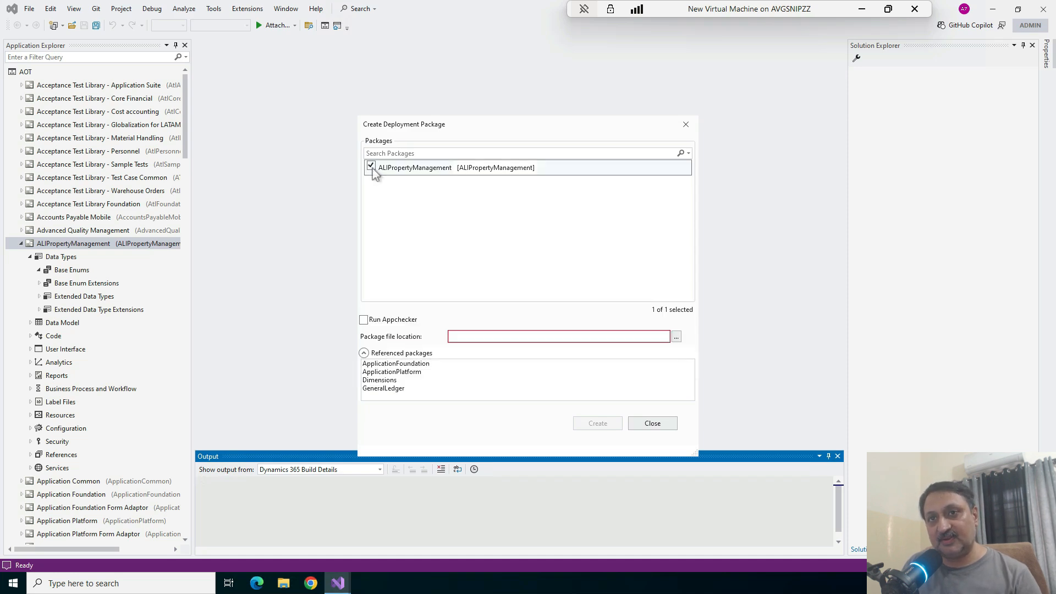
Set the package file location to the C:\Temp folder
left_click(677, 338)
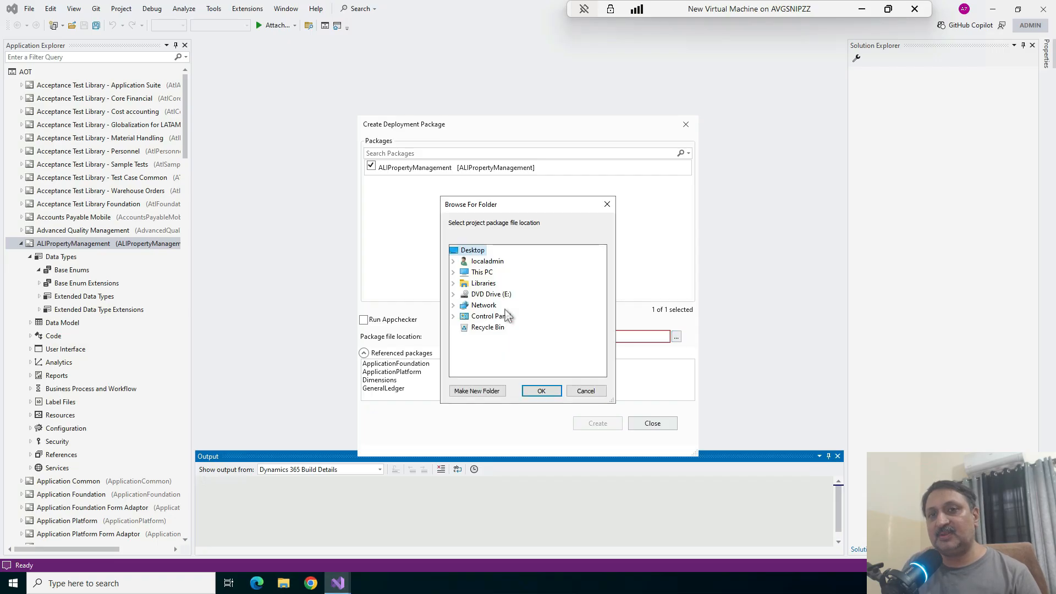
left_click(479, 272)
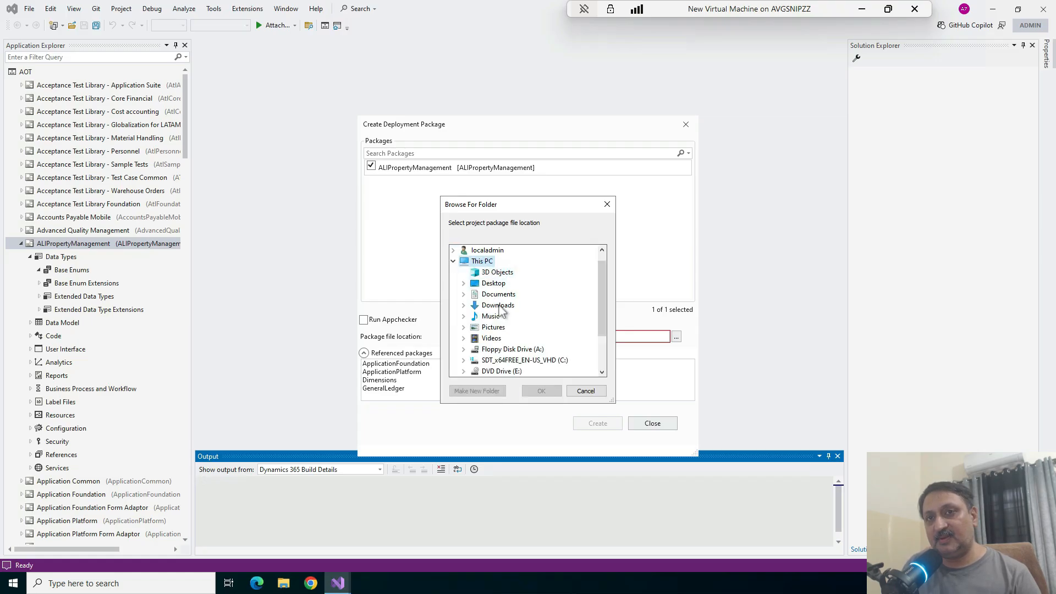
scroll(508, 330, "down", 2)
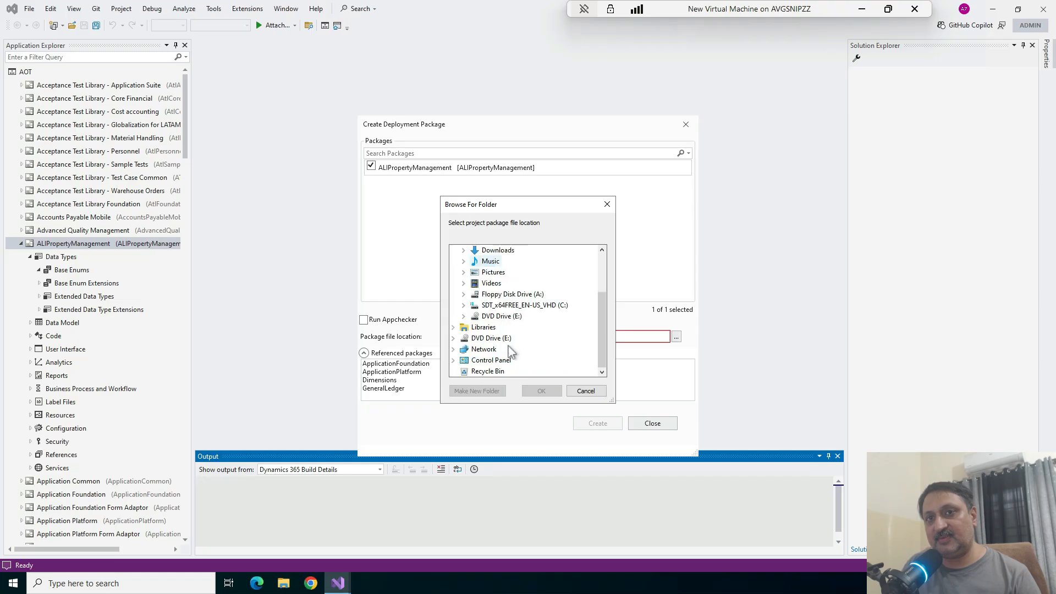
left_click(532, 306)
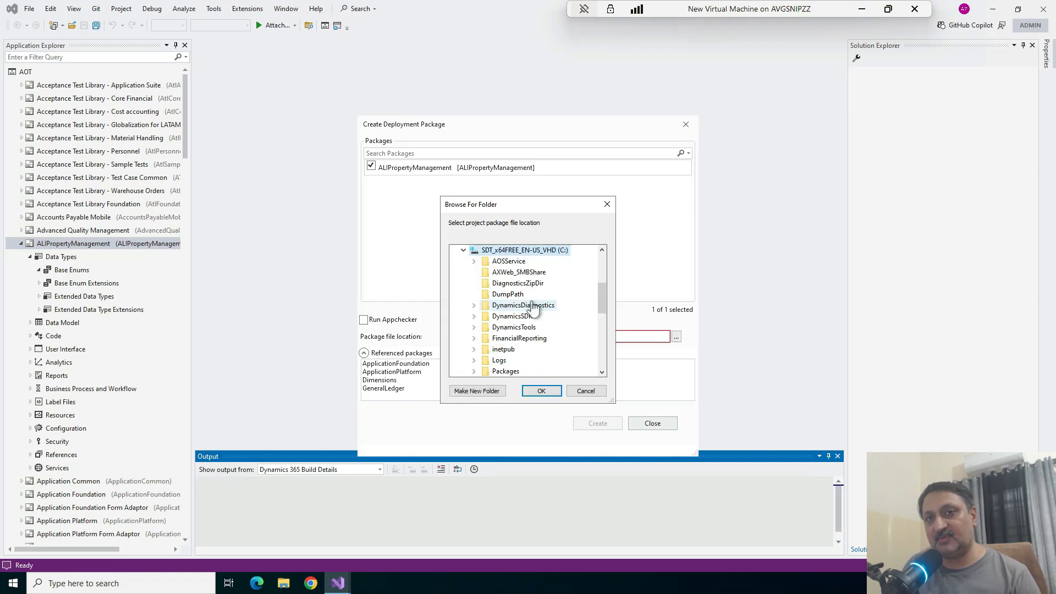
scroll(554, 322, "down", 1)
scroll(554, 323, "down", 1)
scroll(554, 319, "down", 1)
scroll(536, 344, "down", 1)
left_click(500, 338)
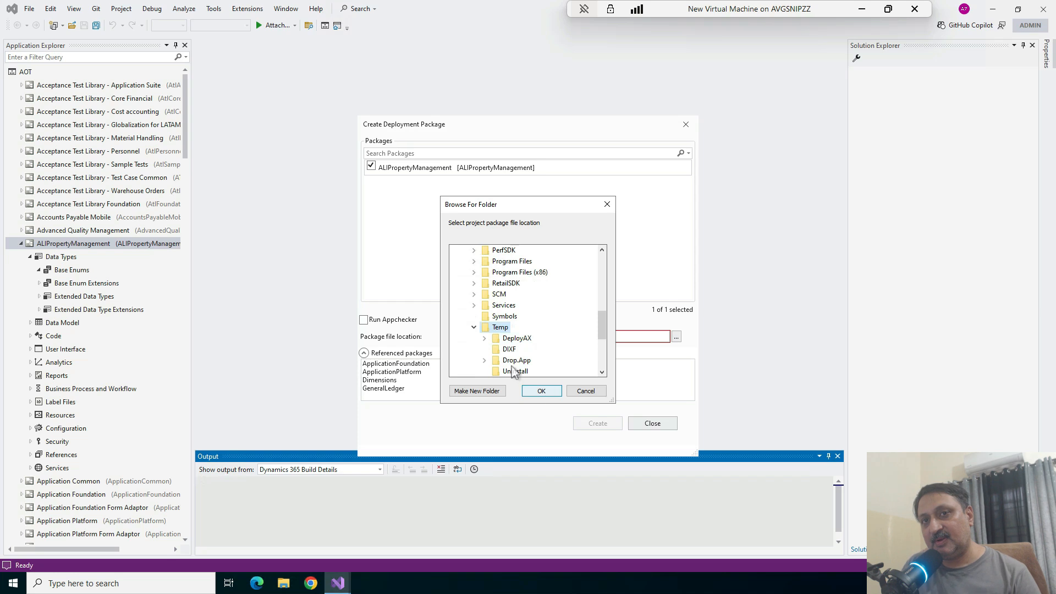
left_click(542, 391)
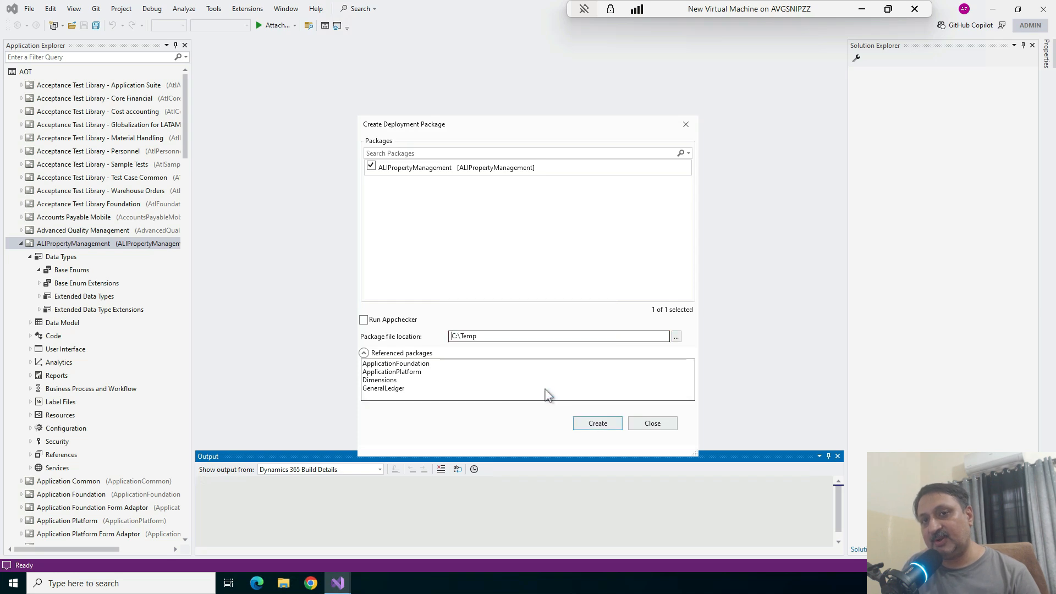
Create the deployment package, switch to File Explorer and open the DeployablePackage folder in C:\Temp
left_click(594, 424)
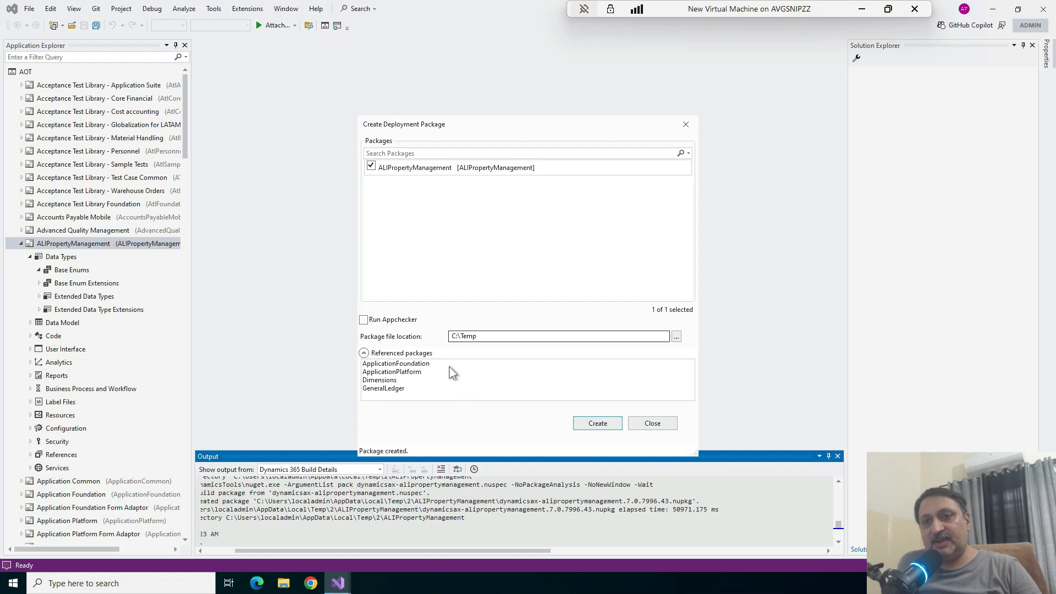
left_click(293, 584)
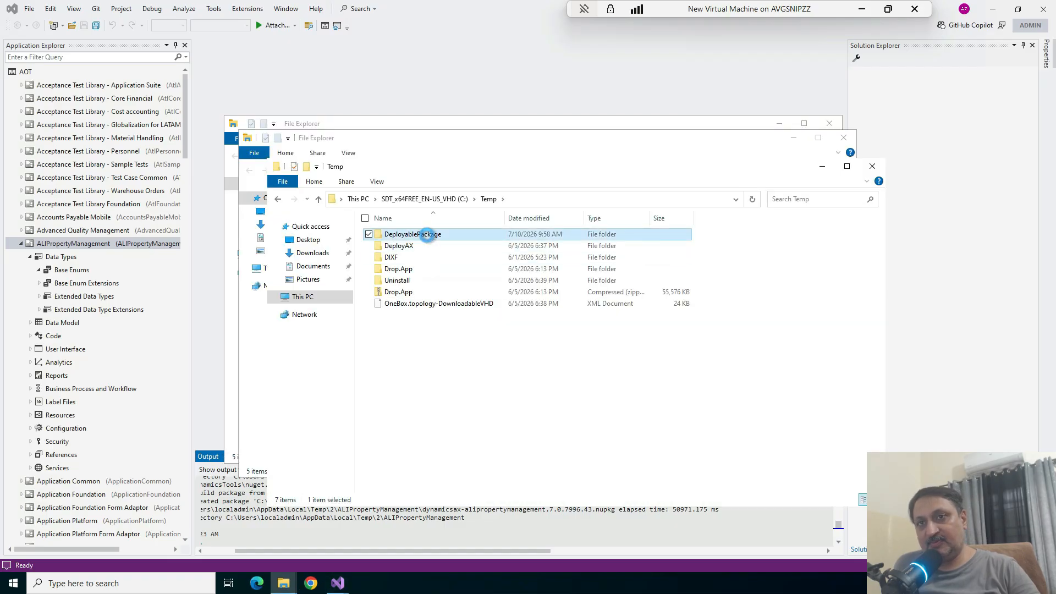
double_click(428, 236)
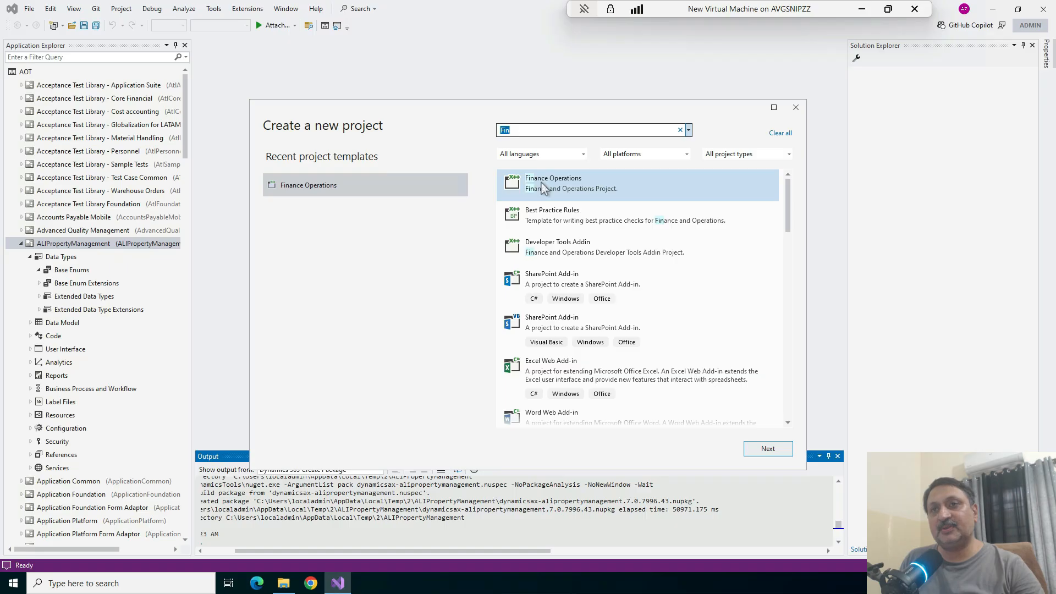
Create a new Visual Studio project named ALIPropertyManagement from the Finance Operations template, keeping the default location and framework
left_click(307, 193)
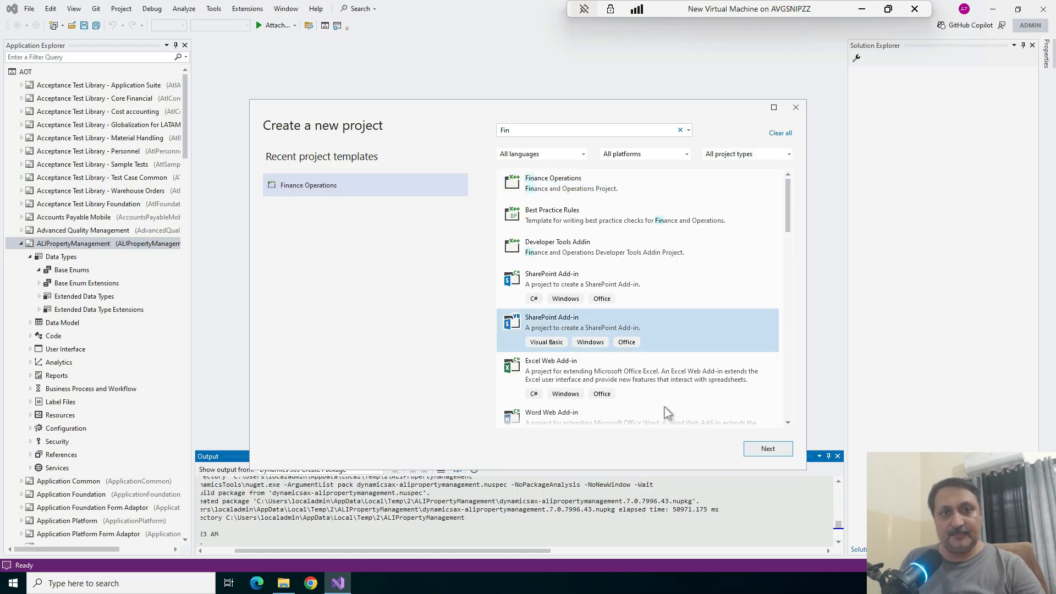
left_click(778, 453)
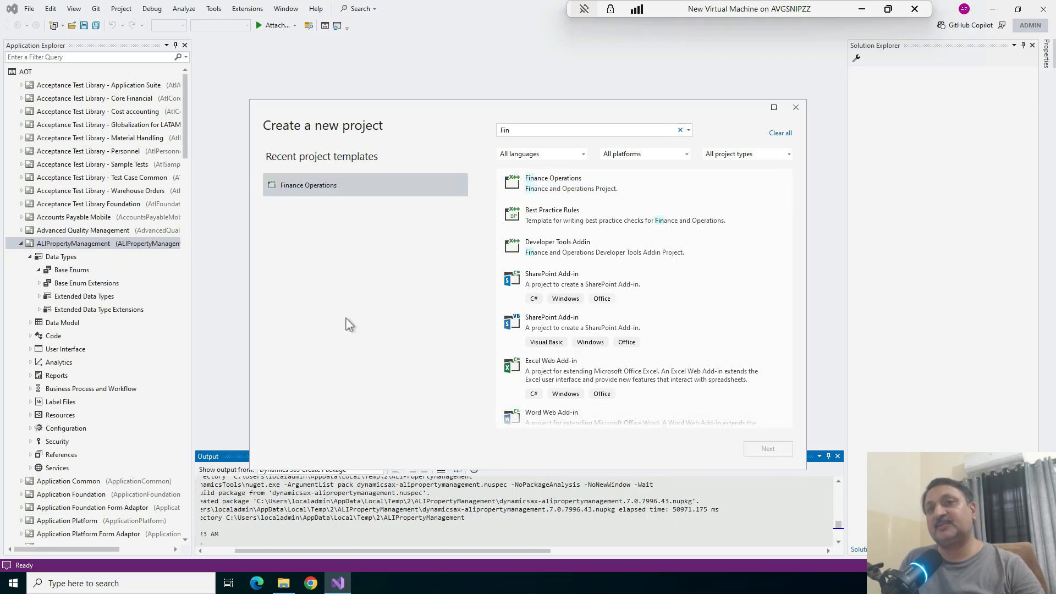
key("BackSpace")
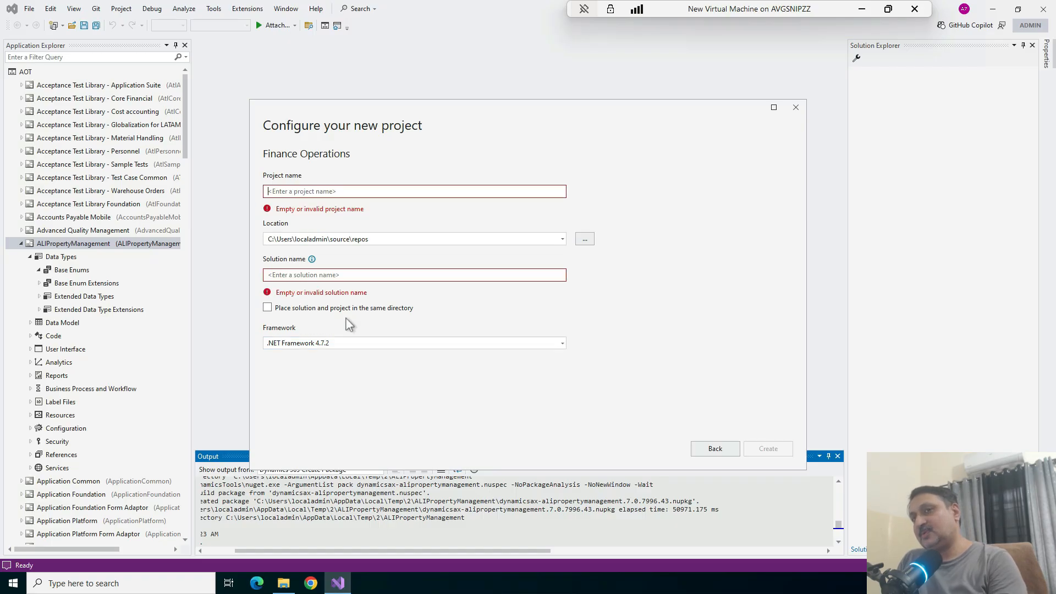
type("ALIPropertyManagement")
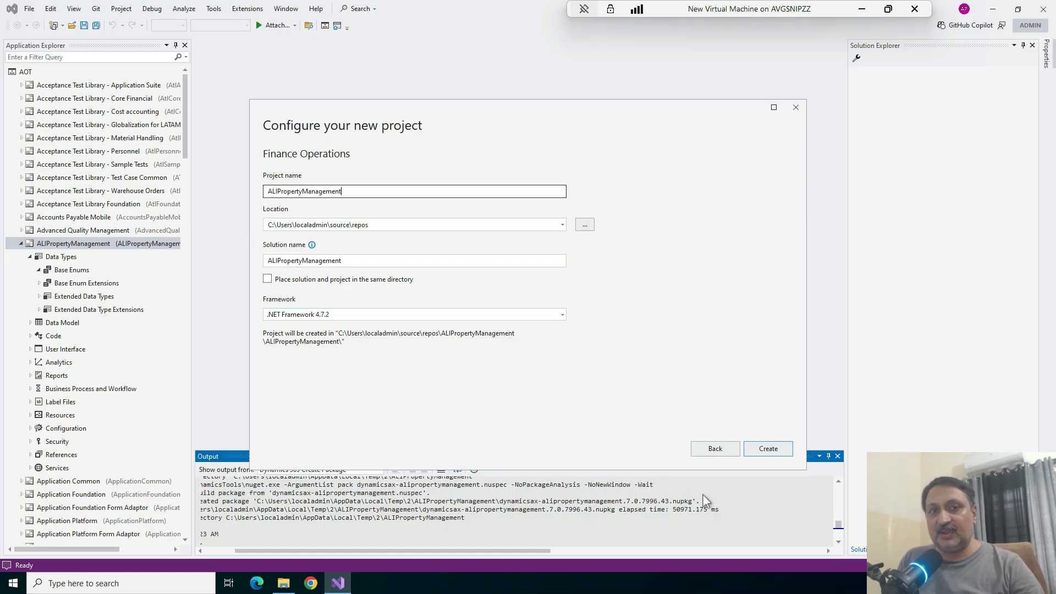
left_click(768, 449)
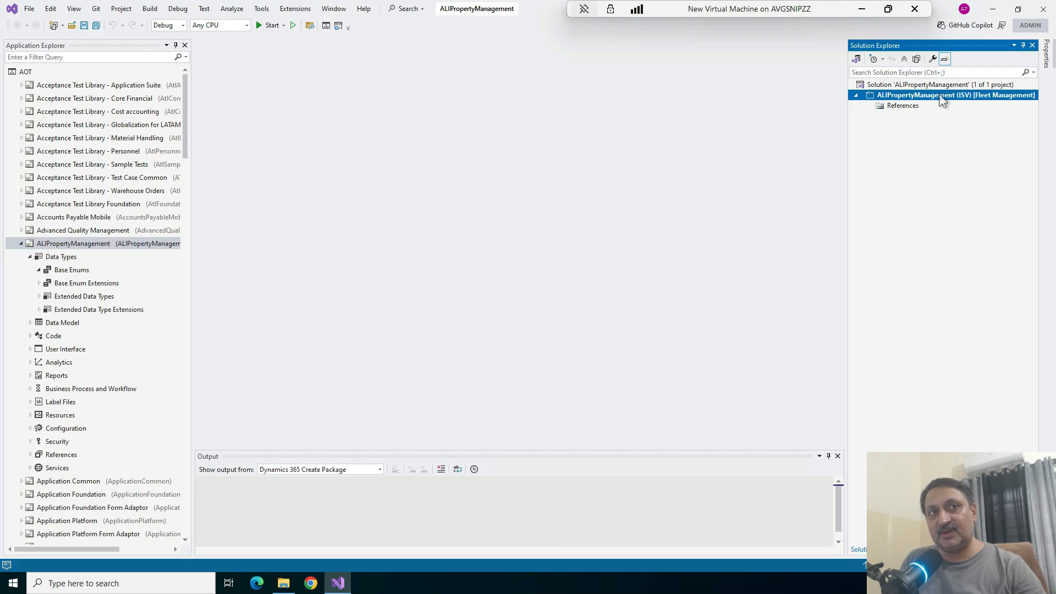
Change the Model property of the ALIPropertyManagement project to ALIPropertyManagement and apply it
right_click(943, 99)
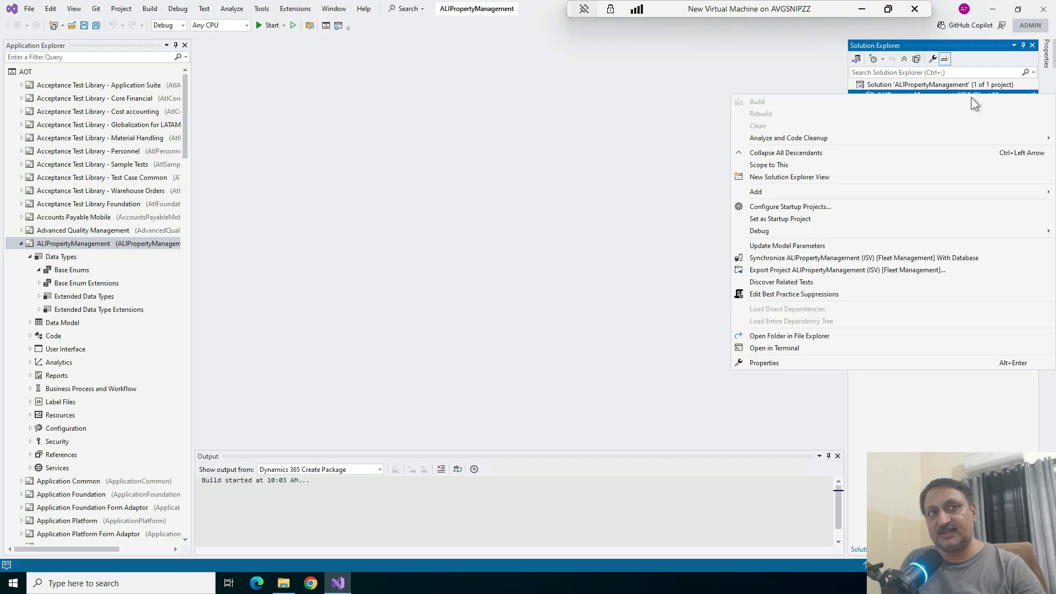
left_click(779, 364)
left_click(618, 271)
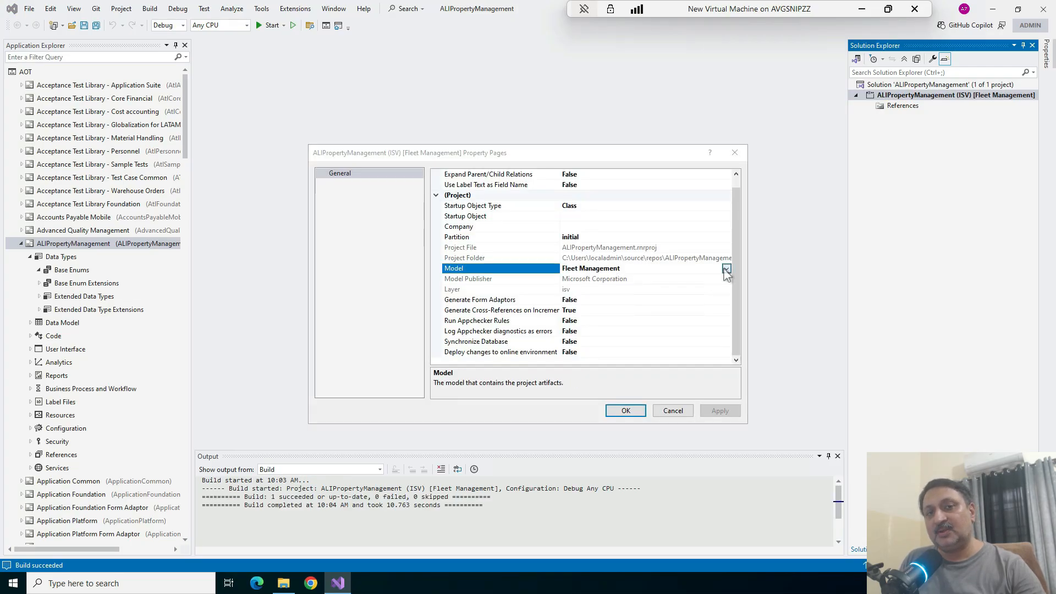
left_click(726, 269)
scroll(569, 362, "up", 20)
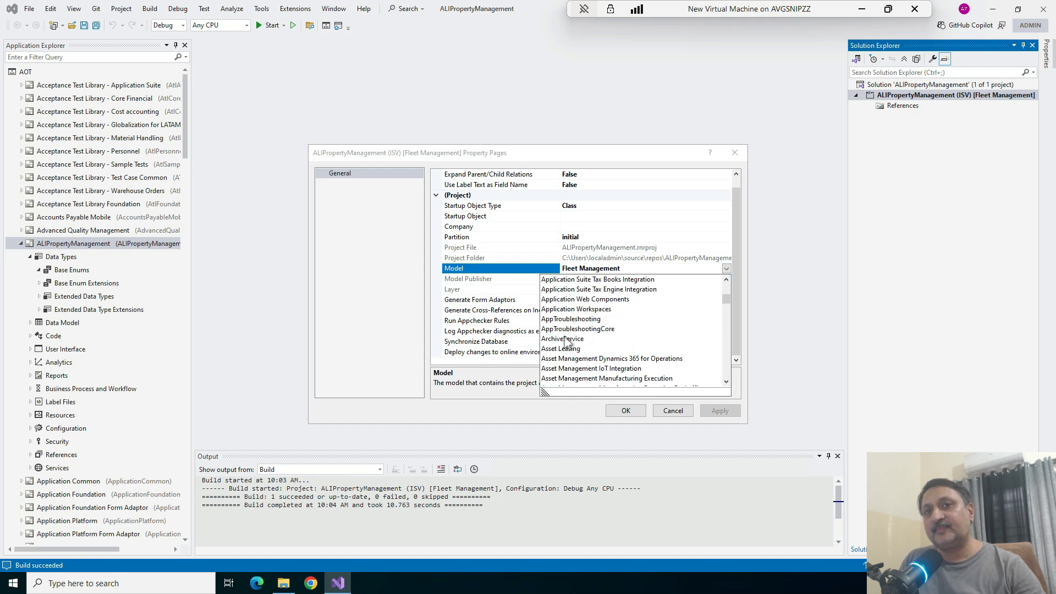
scroll(565, 341, "up", 3)
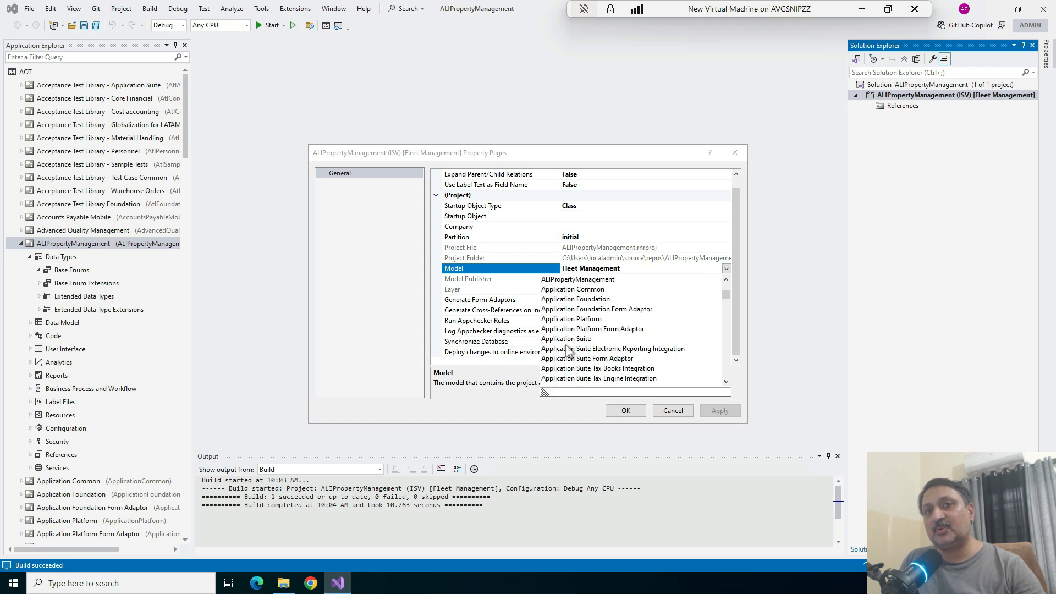
scroll(575, 307, "up", 1)
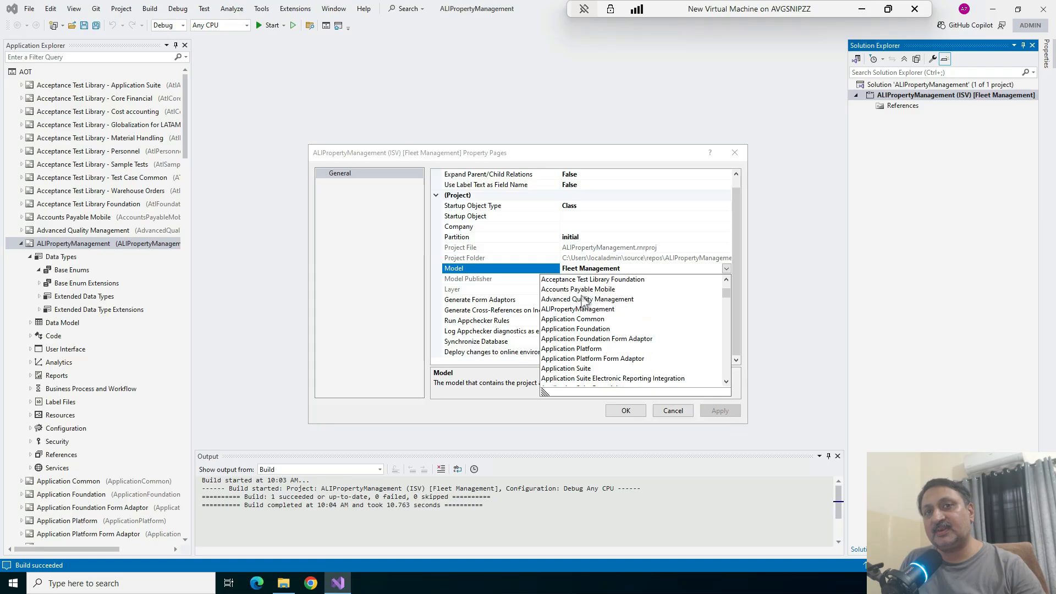
left_click(567, 309)
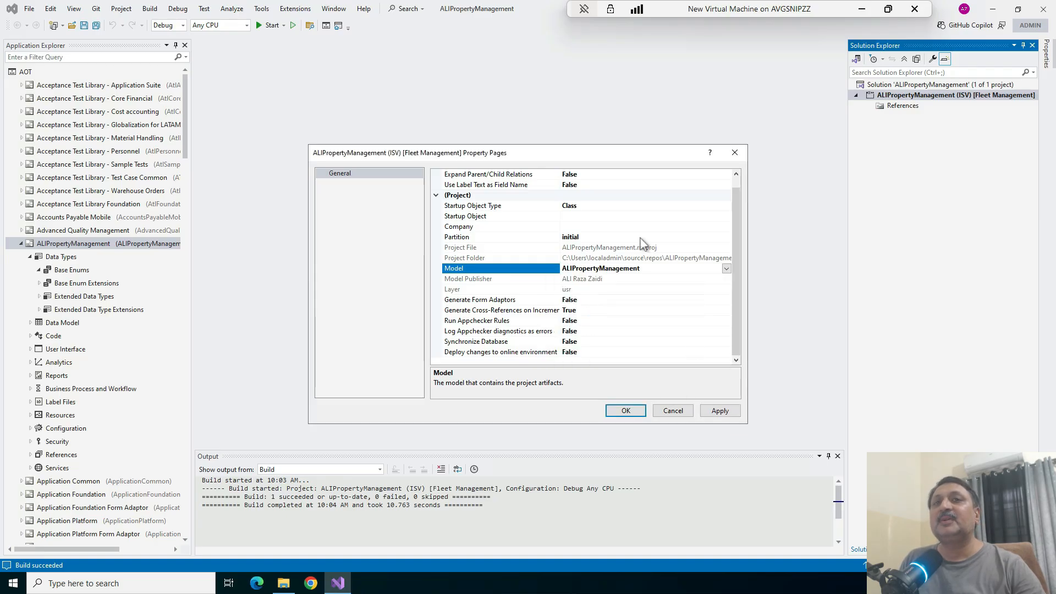
left_click(720, 411)
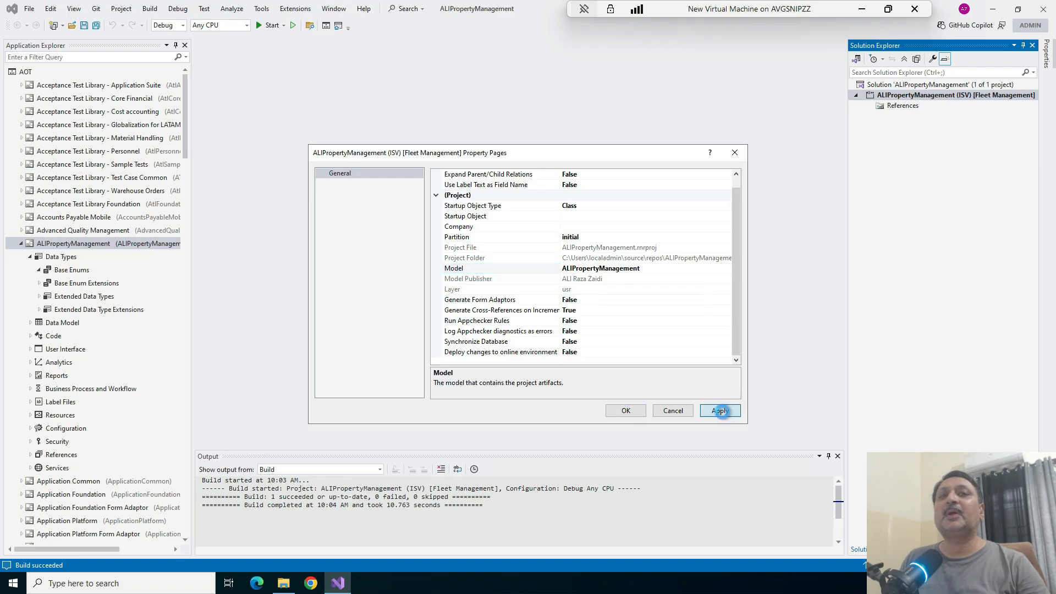
left_click(625, 410)
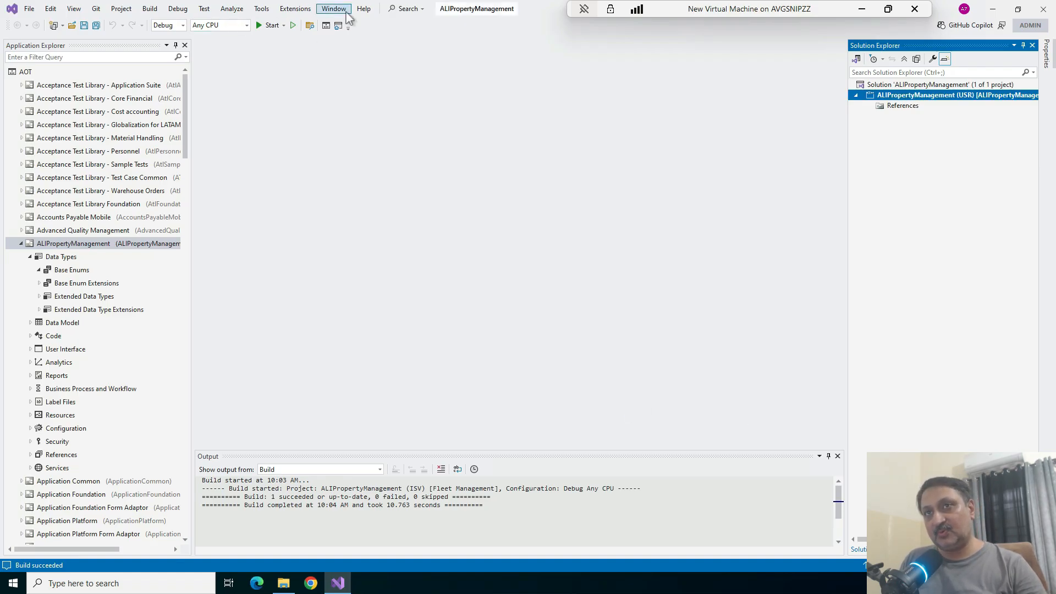
Examine the Projects settings in the Dynamics 365 options and leave without making changes
left_click(283, 11)
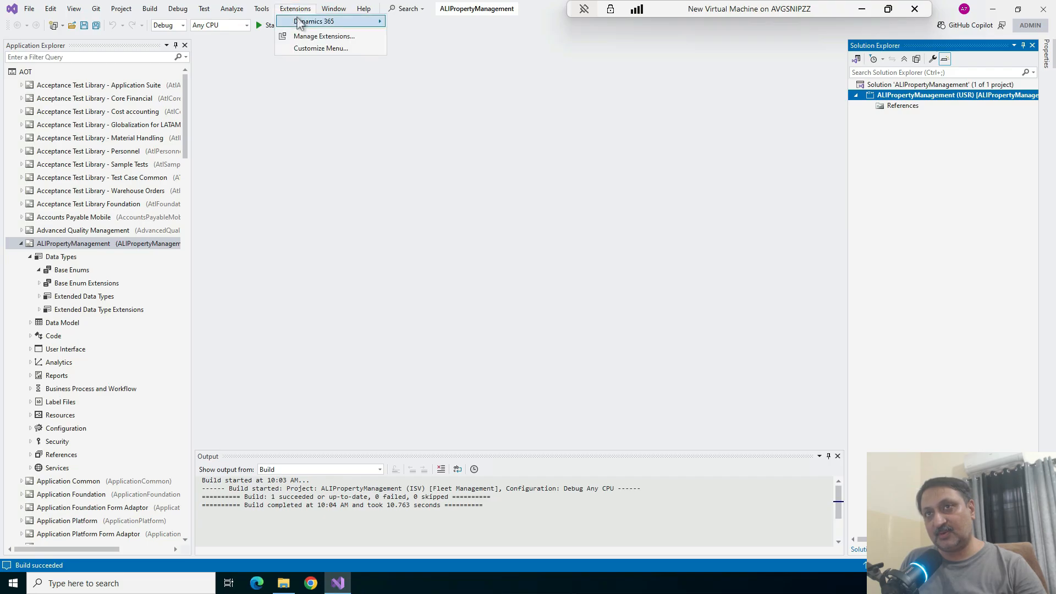
mouse_move(306, 21)
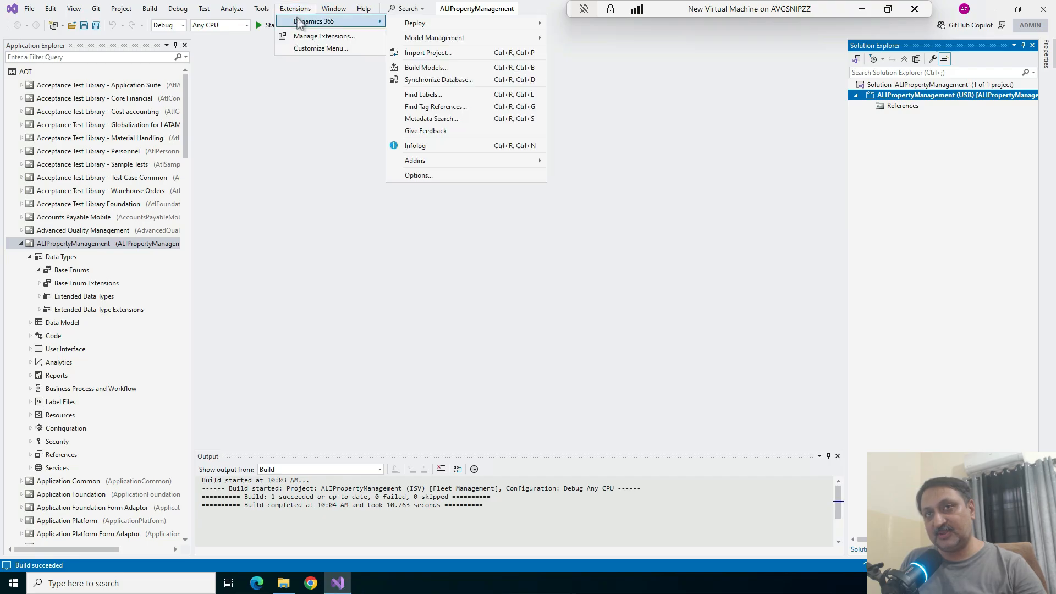
left_click(427, 177)
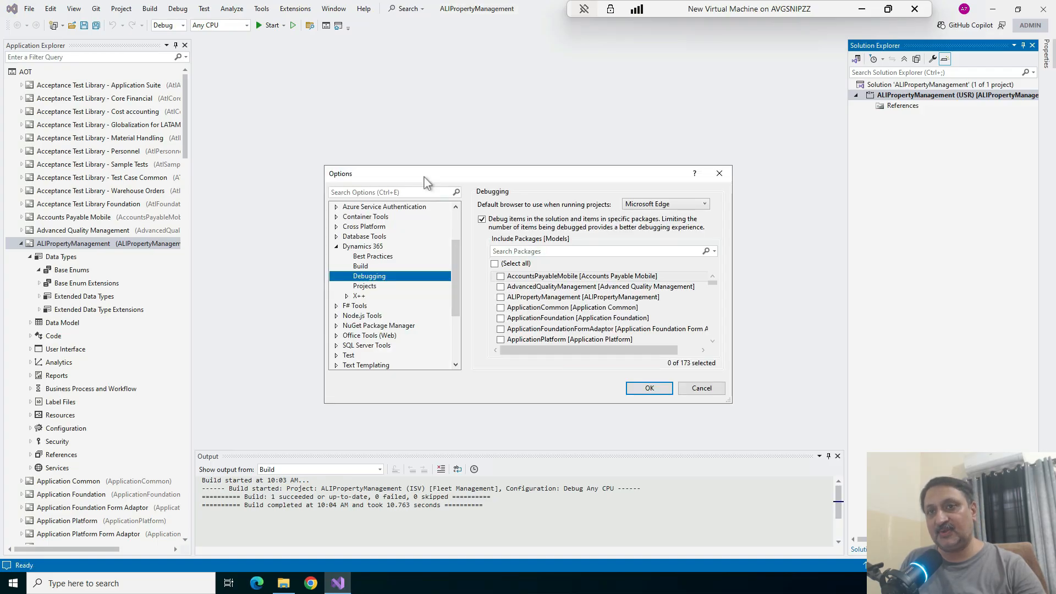
left_click(376, 287)
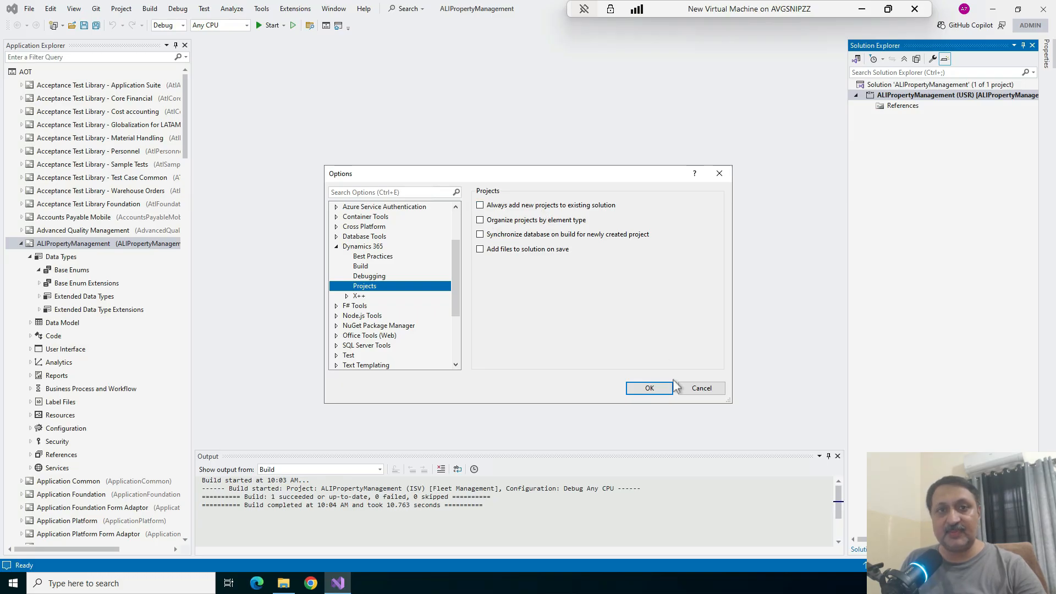
left_click(702, 389)
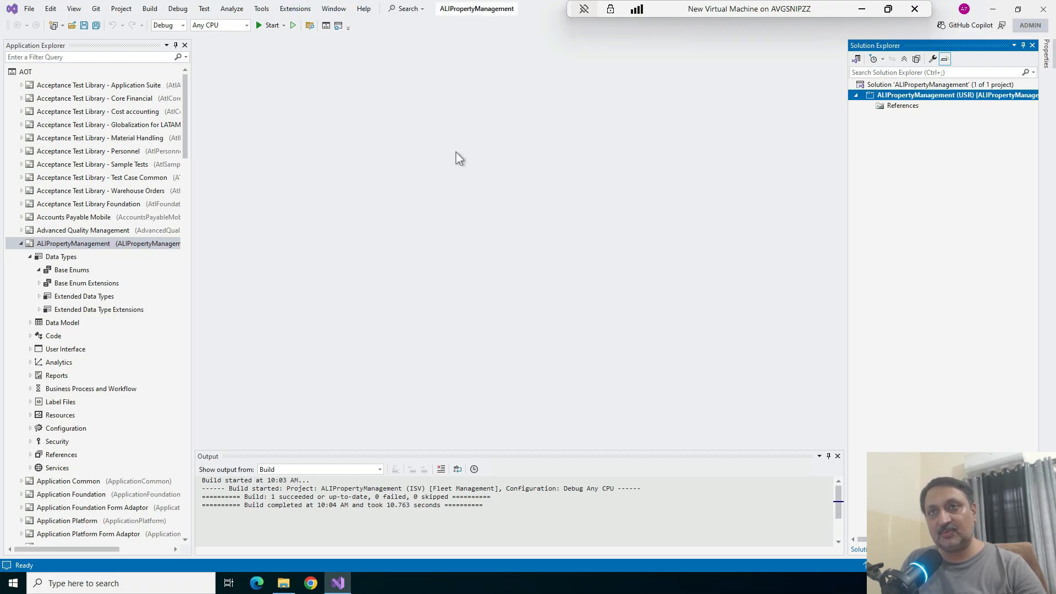
Enable organizing projects by element type in the Dynamics 365 Projects options and apply the change
left_click(295, 9)
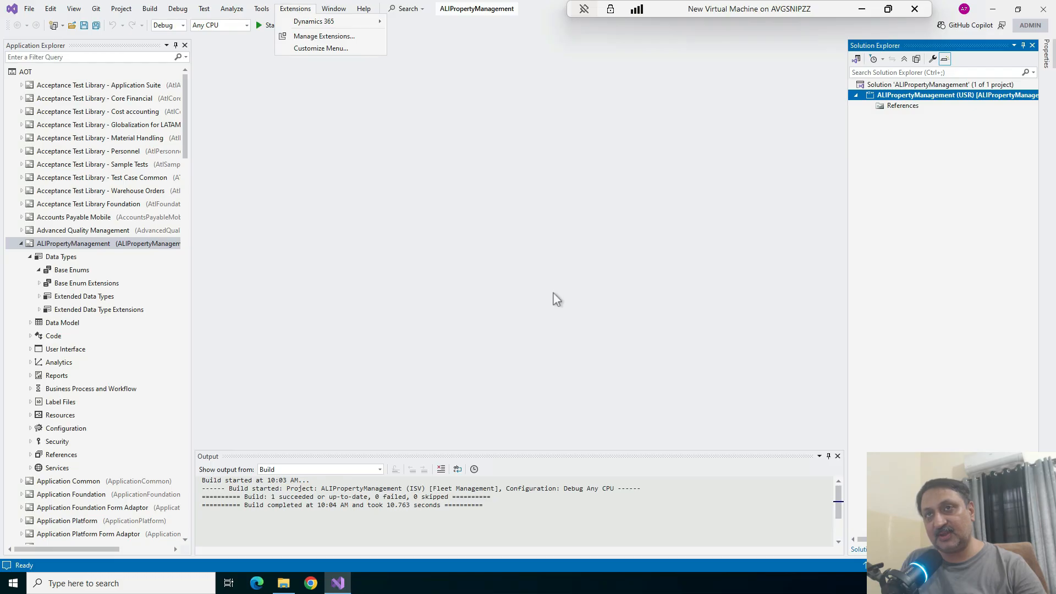
left_click(485, 216)
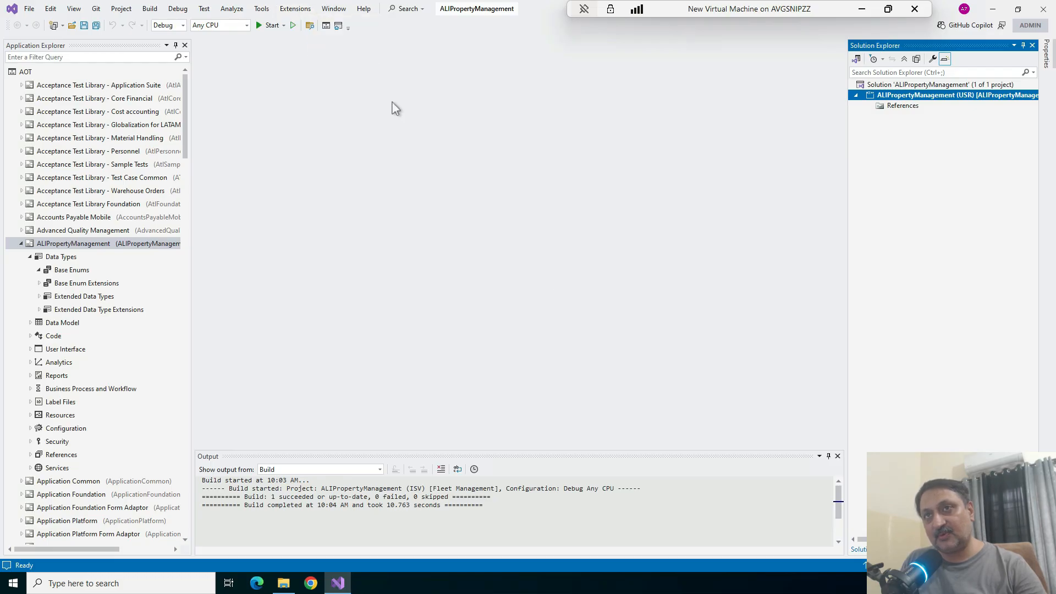
left_click(308, 10)
mouse_move(319, 23)
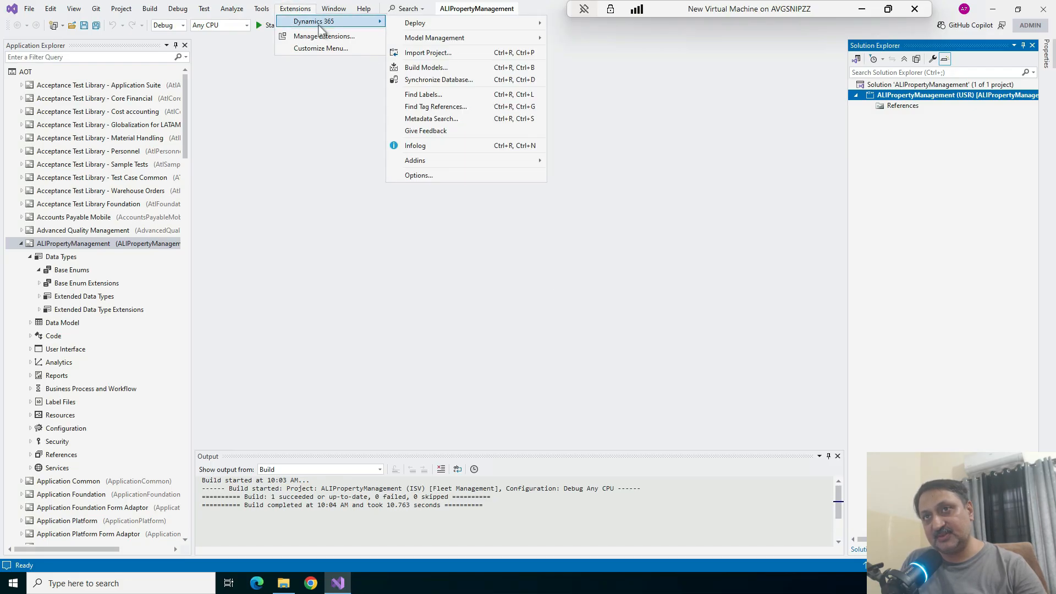
left_click(435, 175)
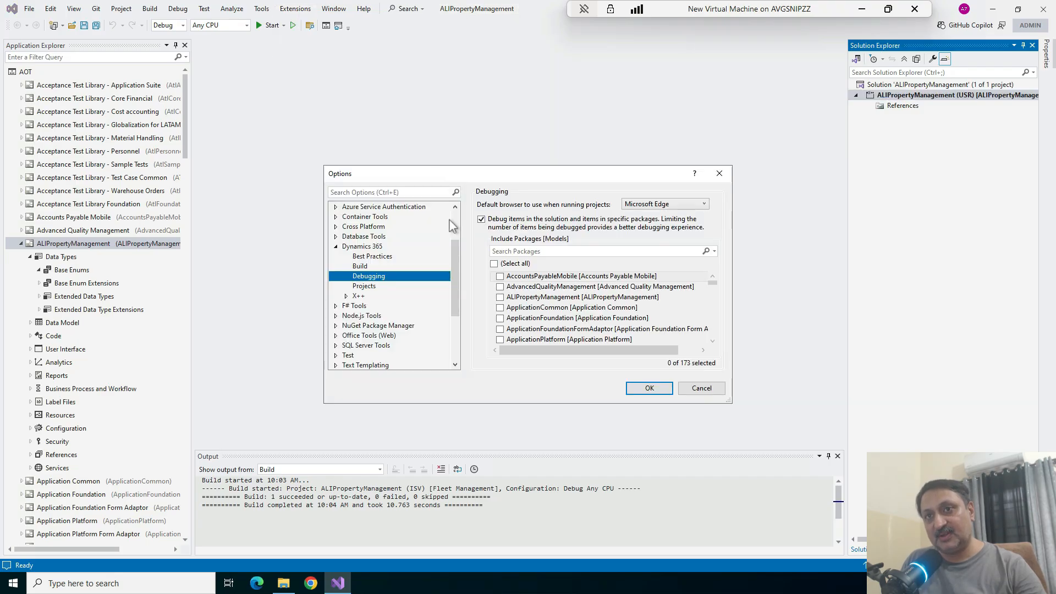
left_click(365, 288)
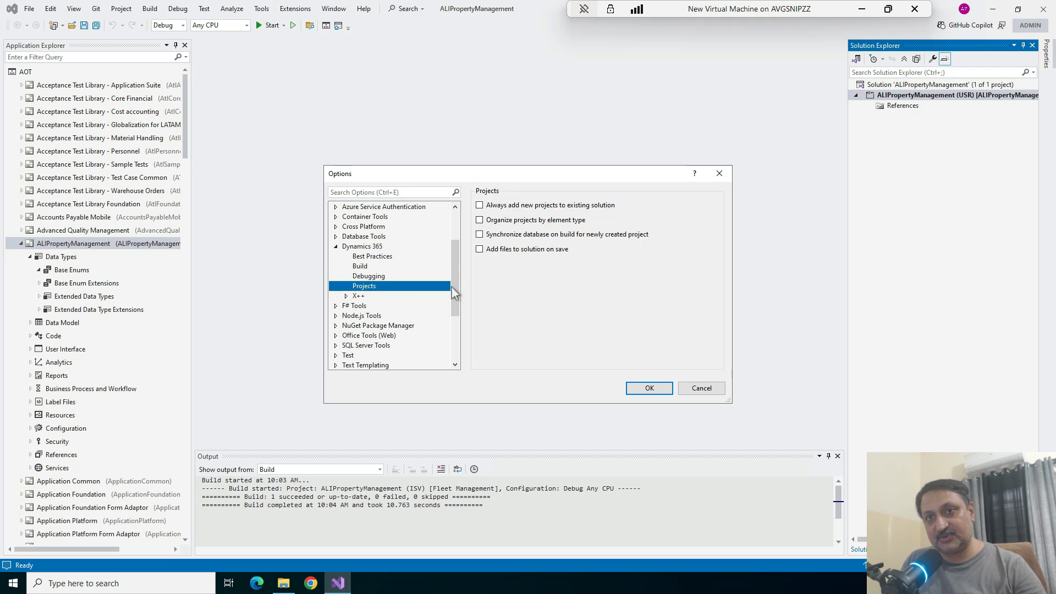
left_click(480, 221)
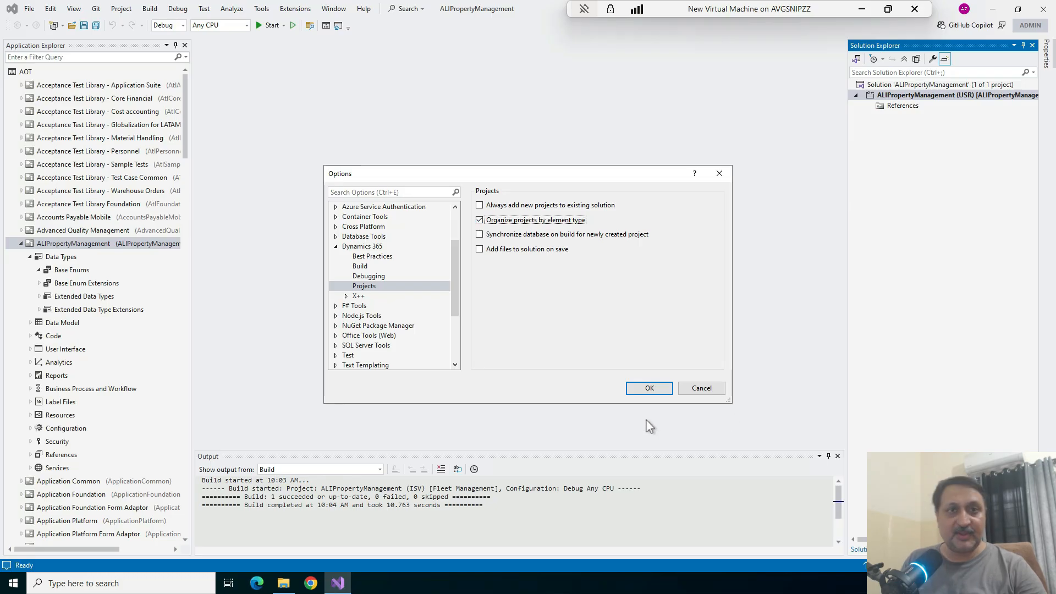
left_click(637, 391)
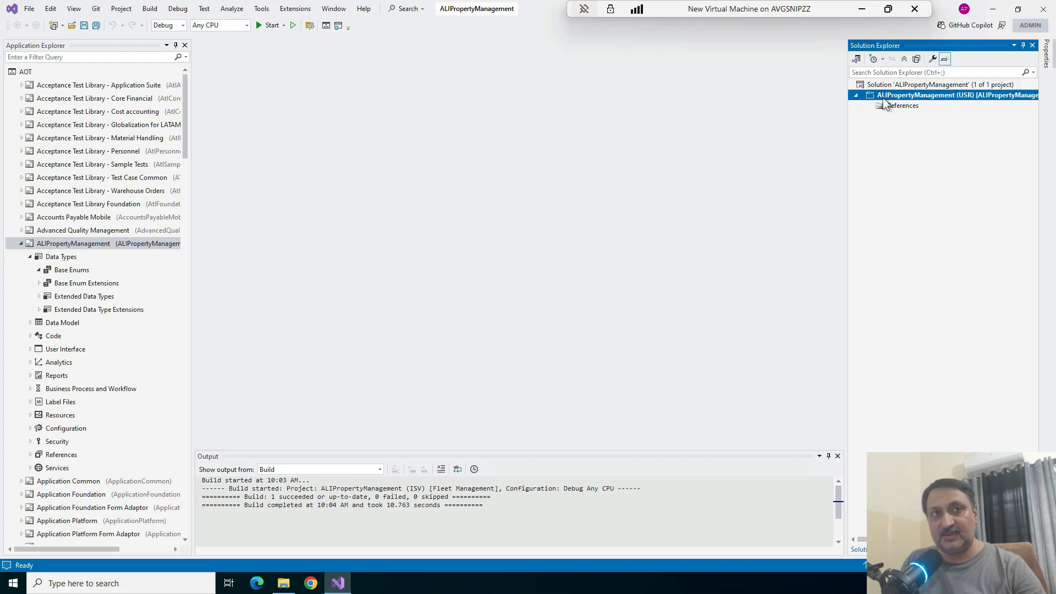
Add a new base enum named ALIWFStatus from the Data Types items to the ALIPropertyManagement project
right_click(885, 104)
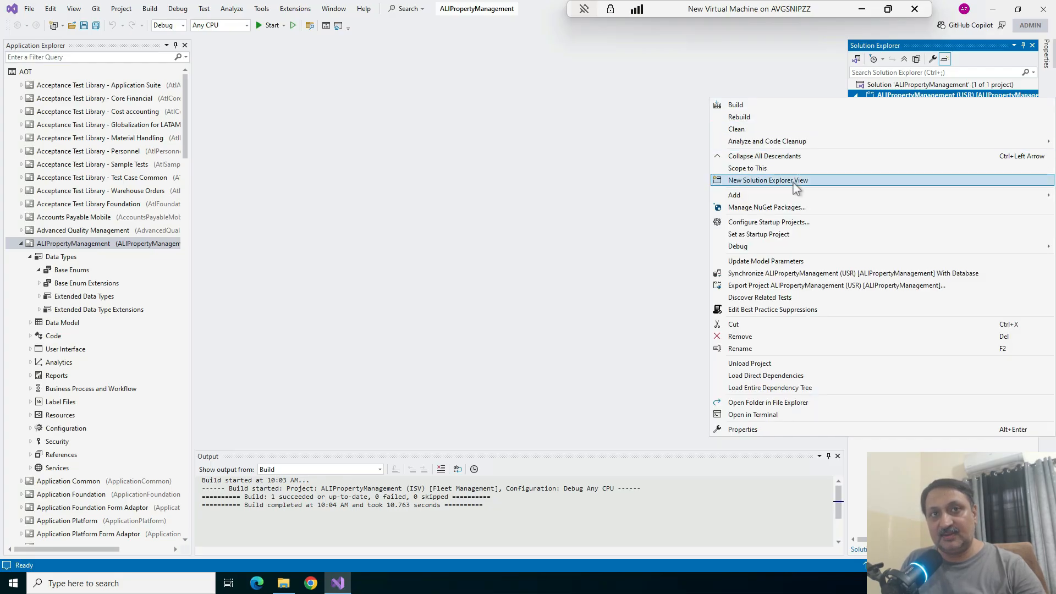
mouse_move(779, 202)
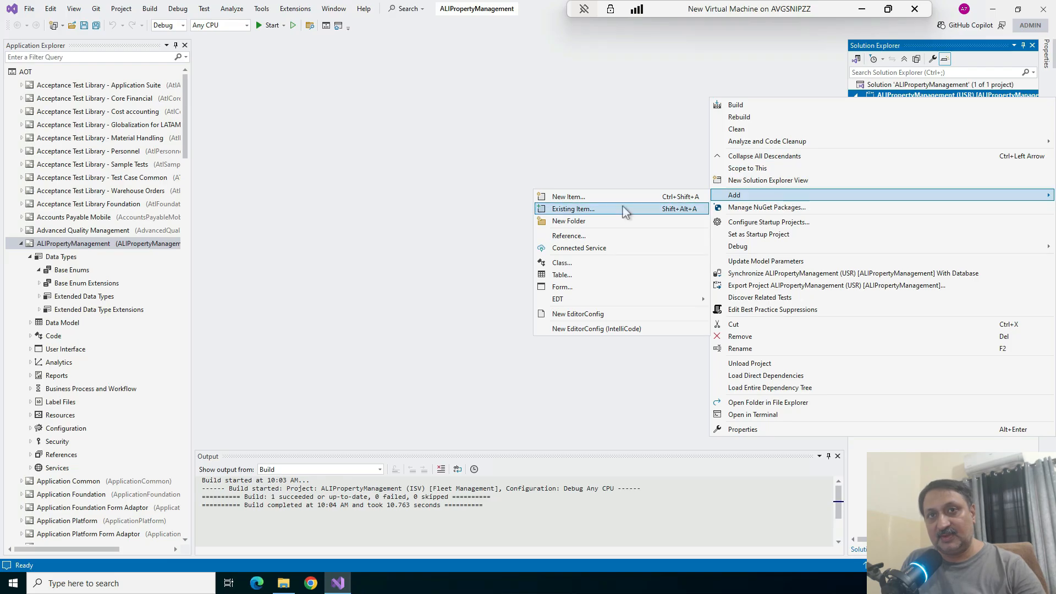
left_click(581, 196)
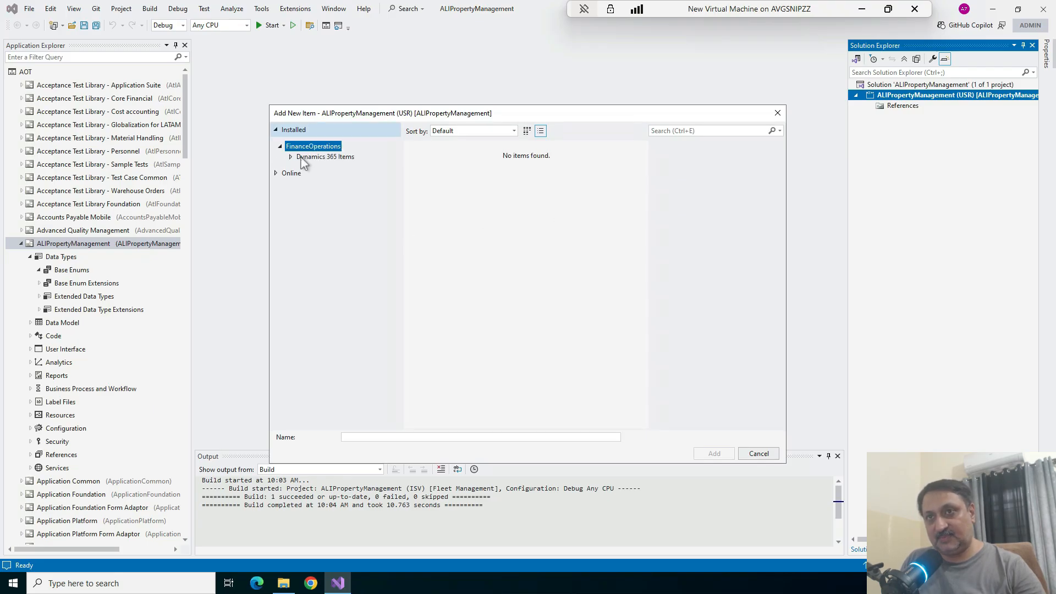
left_click(290, 157)
left_click(327, 210)
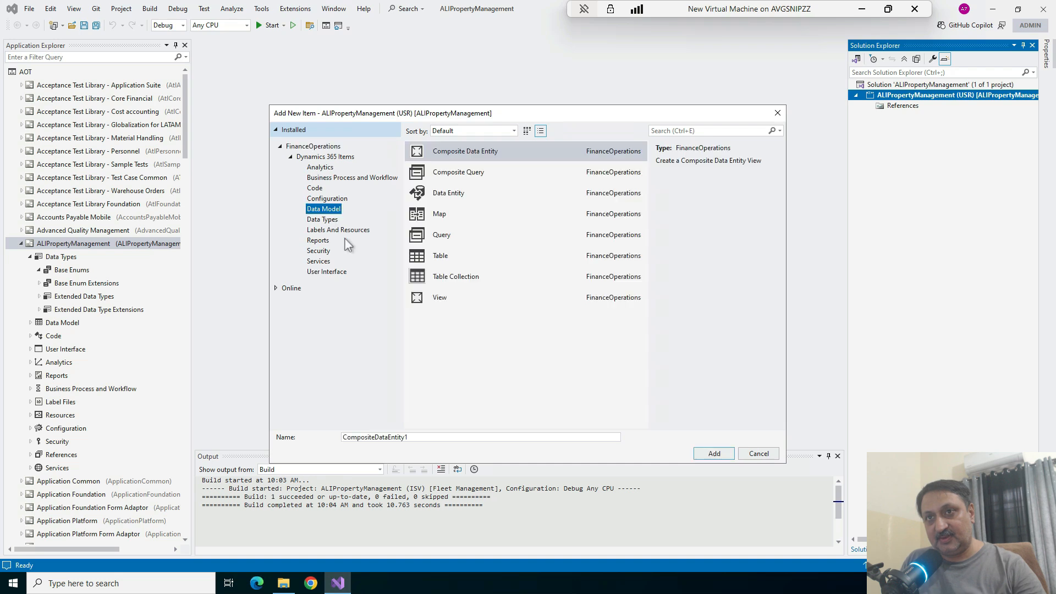
left_click(322, 221)
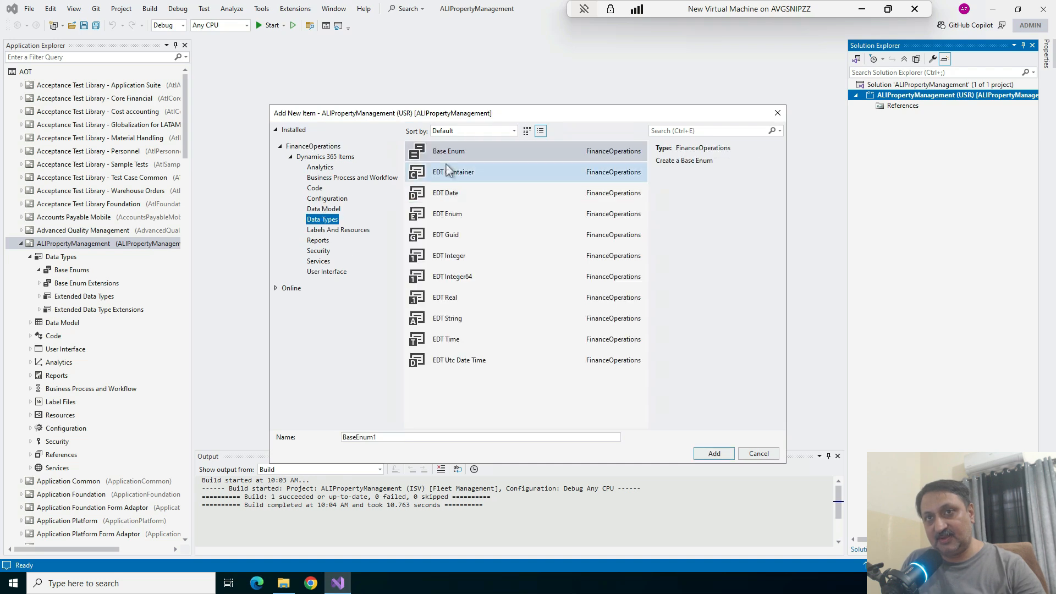
left_click(451, 437)
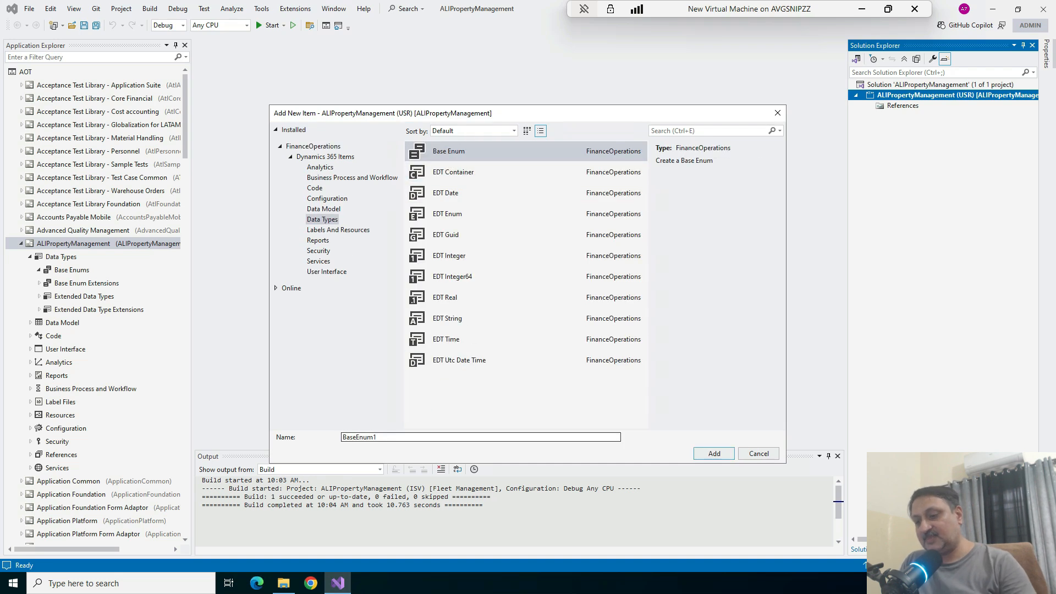
key("BackSpace")
key("BackSpace")
key("BackSpace")
key("BackSpace")
key("BackSpace")
key("BackSpace")
key("BackSpace")
key("BackSpace")
key("BackSpace")
type("ALIWF")
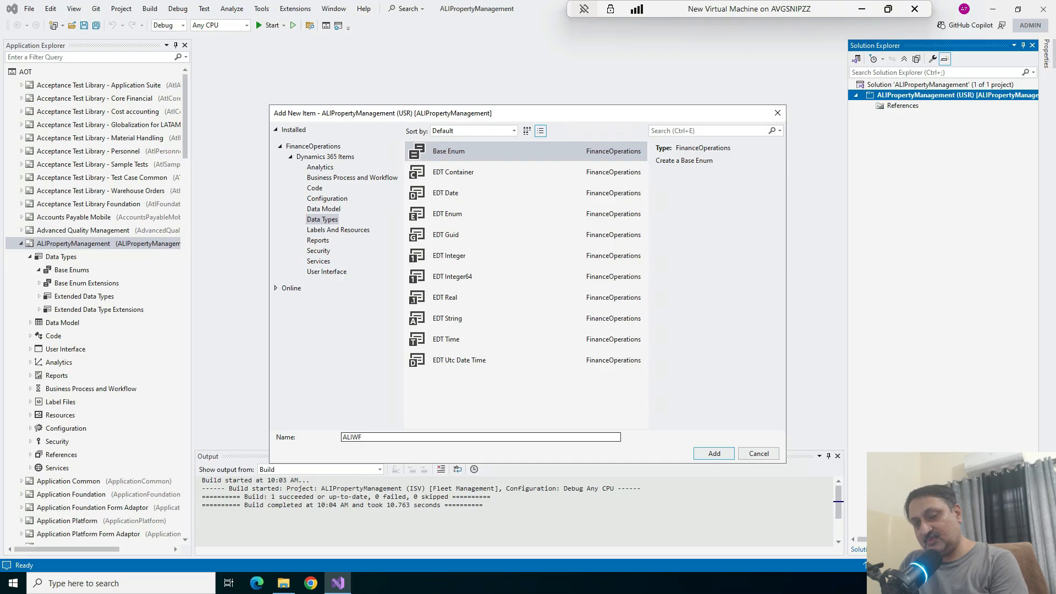
type("S")
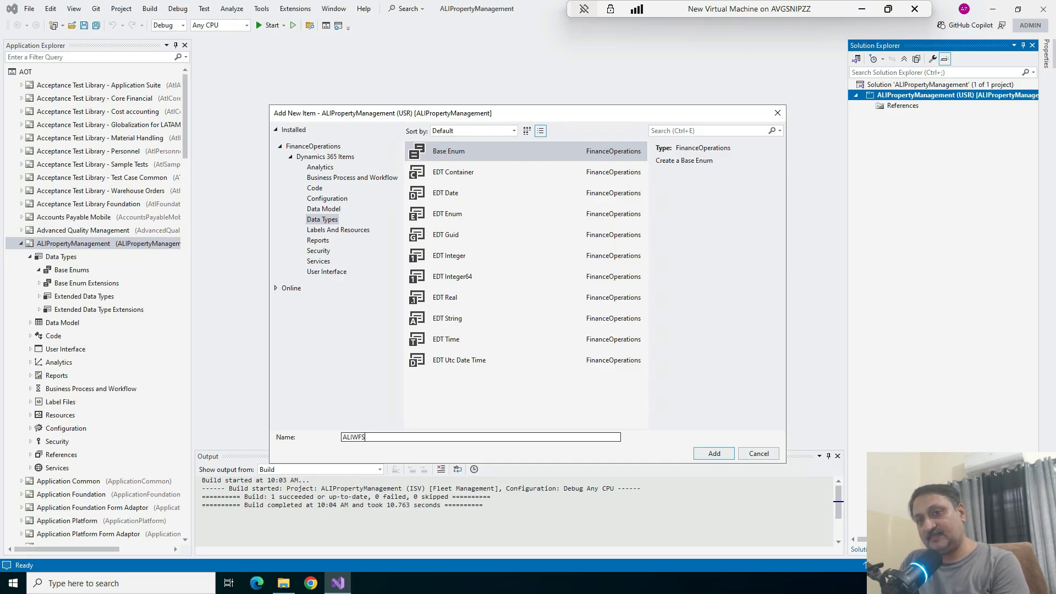
type("Tatutat")
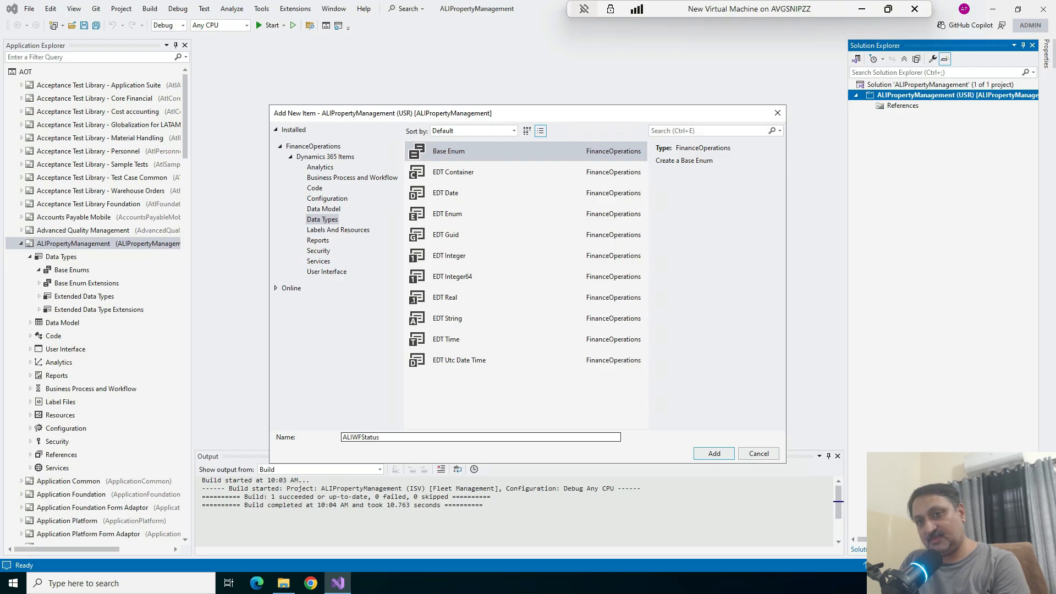
type("us")
key("Return")
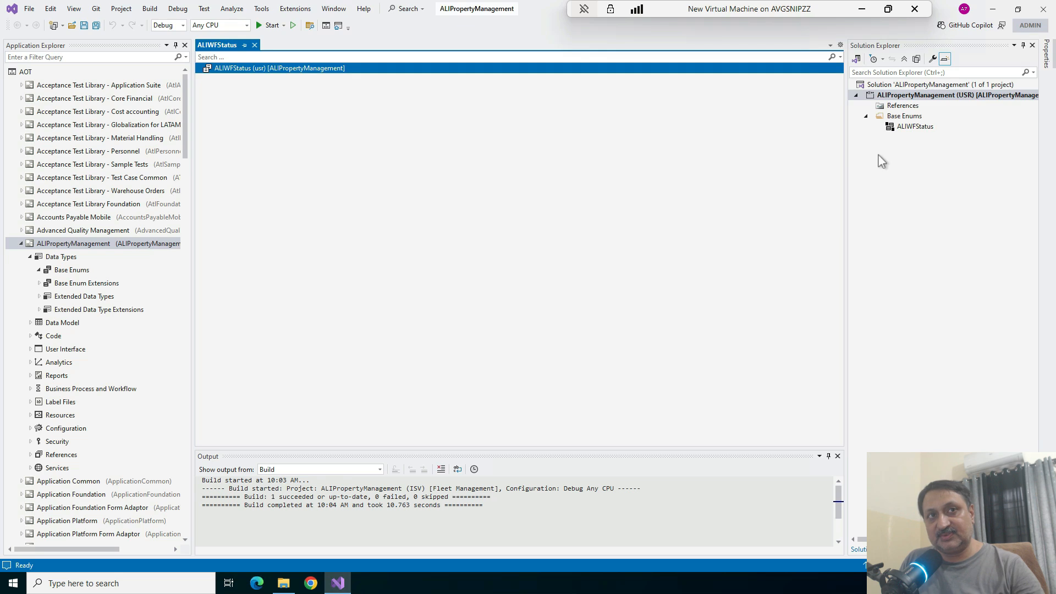
left_click(913, 126)
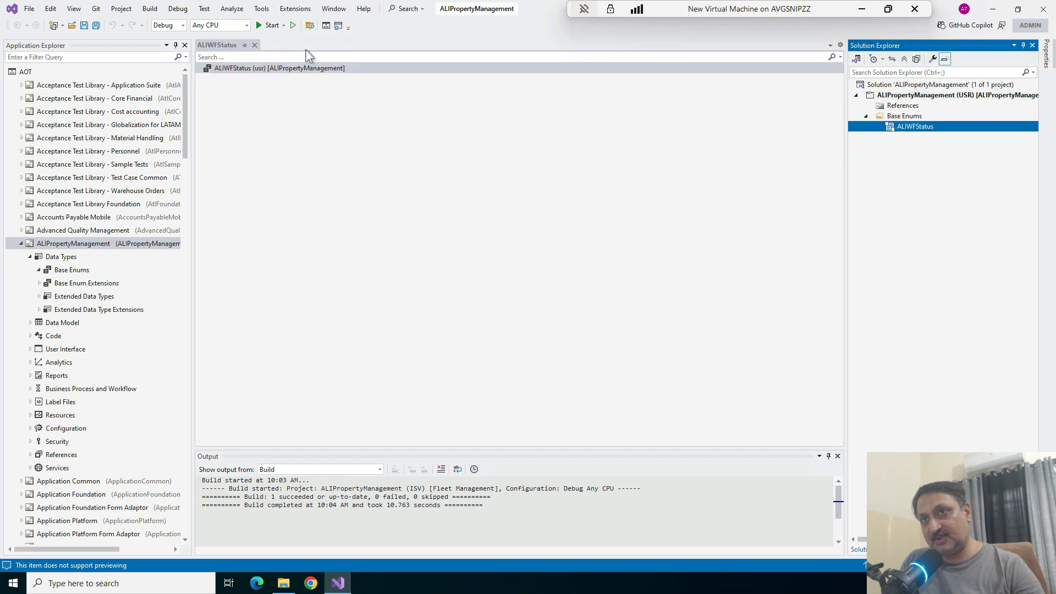
left_click(262, 70)
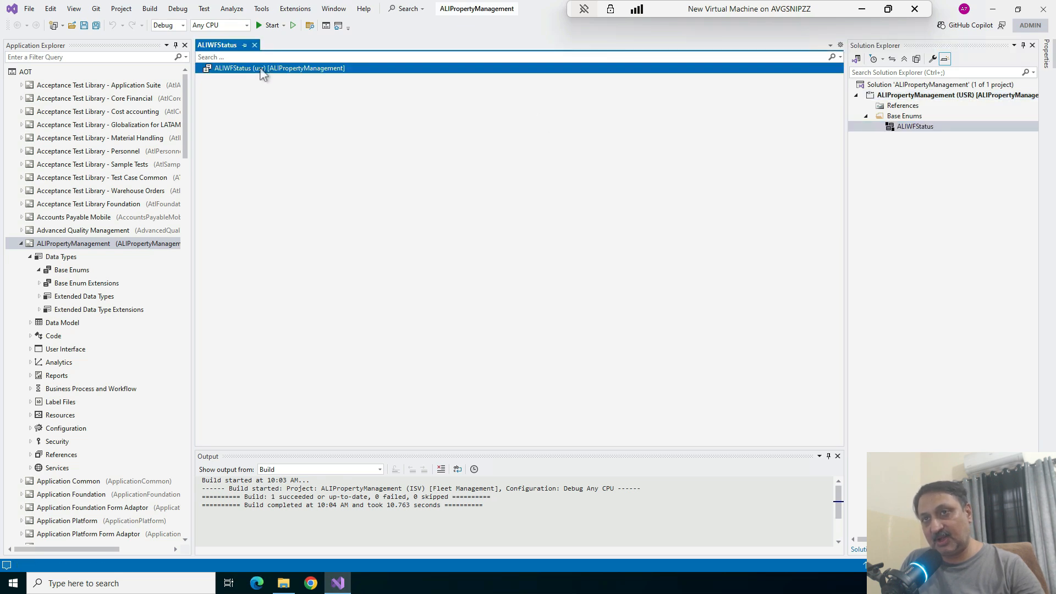
right_click(257, 85)
right_click(257, 68)
left_click(405, 274)
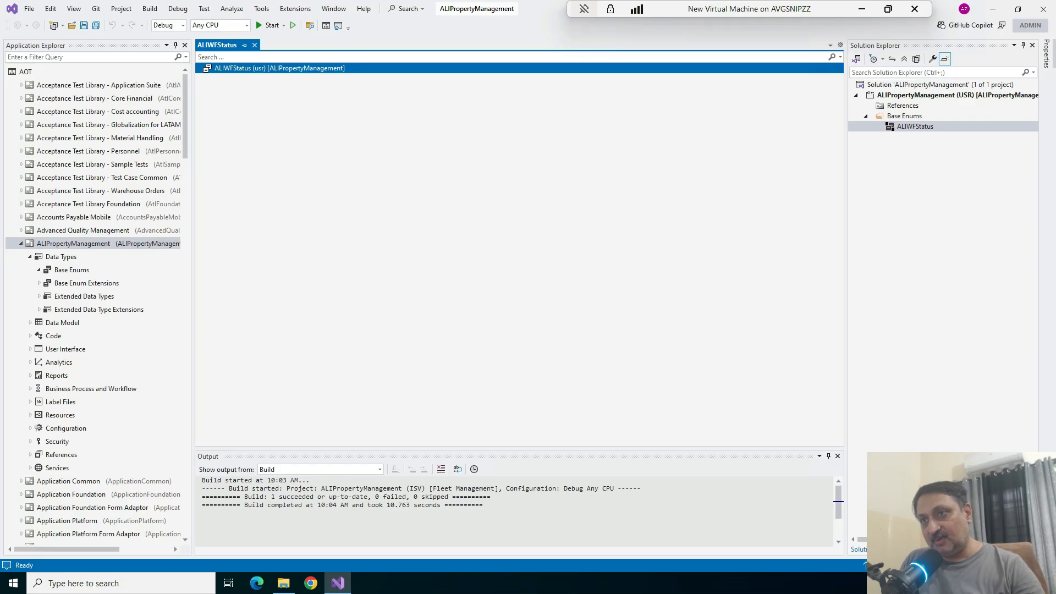
Refresh the ALIPropertyManagement model in the AOT and expand its Data Types node
right_click(72, 245)
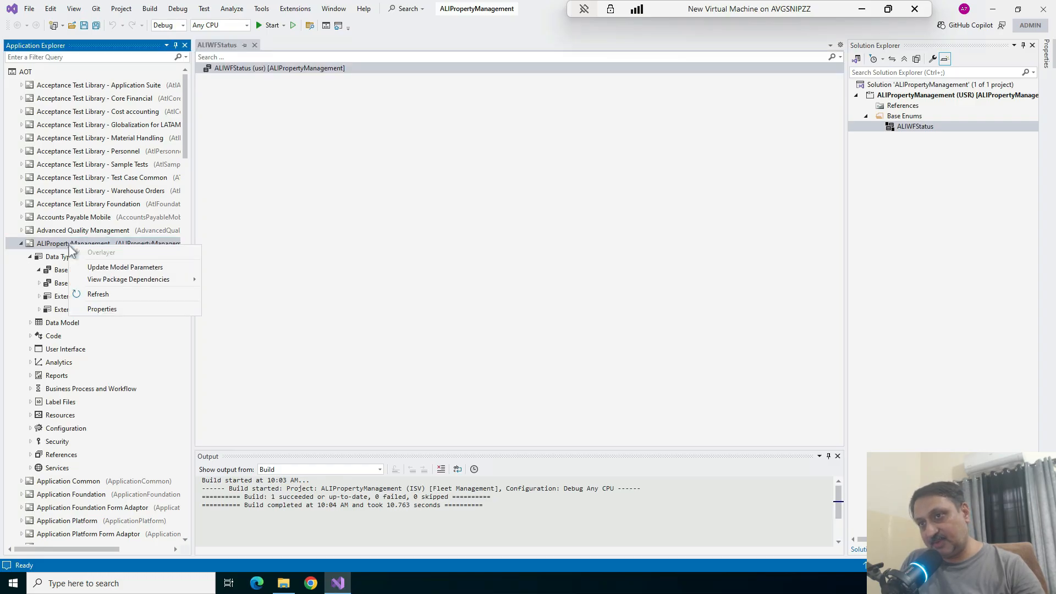
left_click(99, 295)
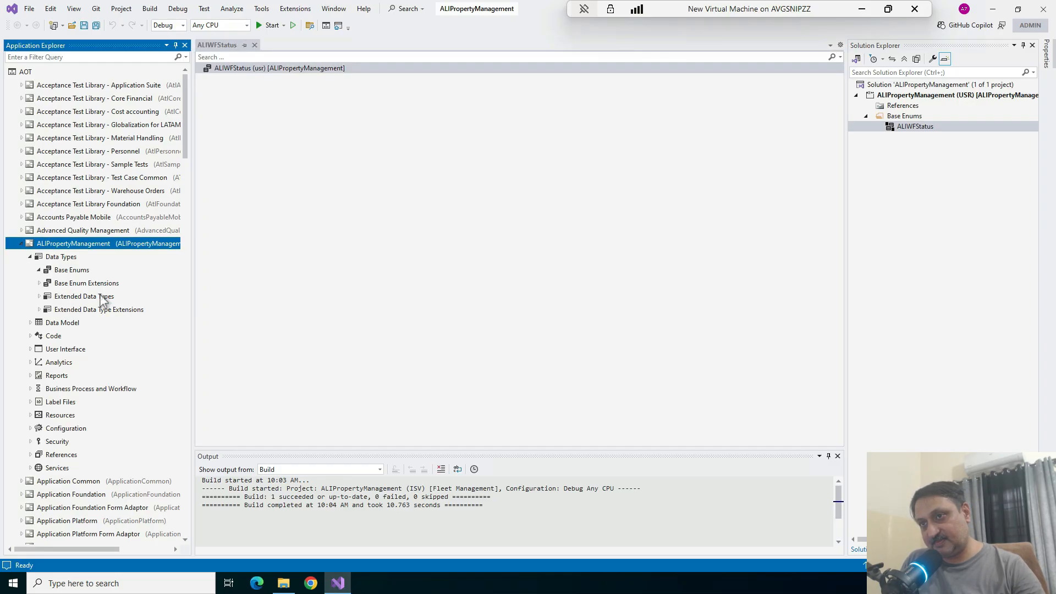
left_click(30, 257)
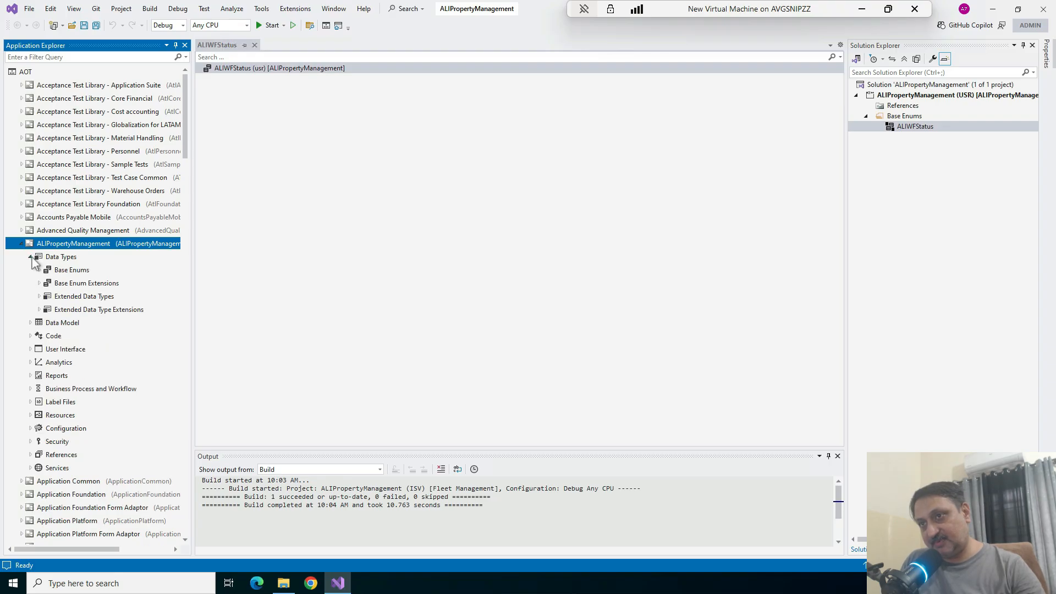